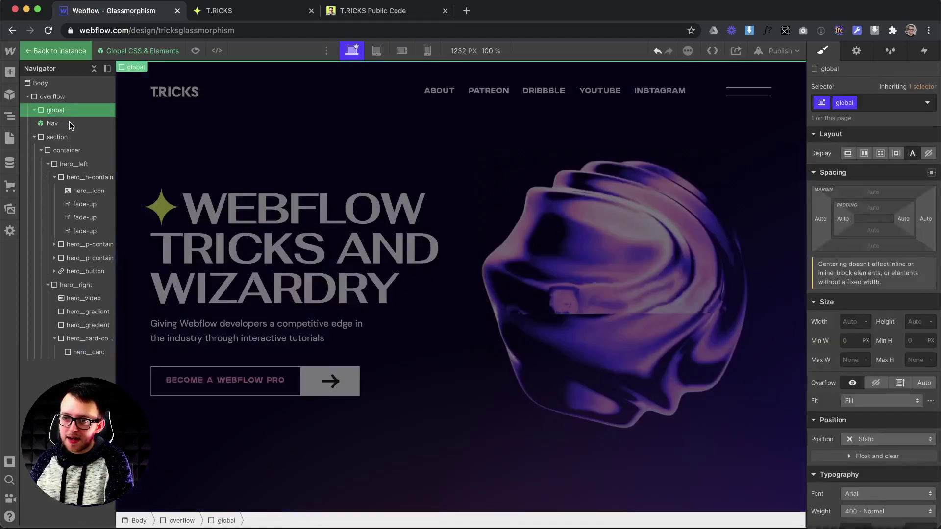
Step: Add a CSS rule to the global HTML embed giving .hero__card a 2em backdrop-filter blur with its -webkit- version, and save it
left_click(59, 123)
left_click(856, 51)
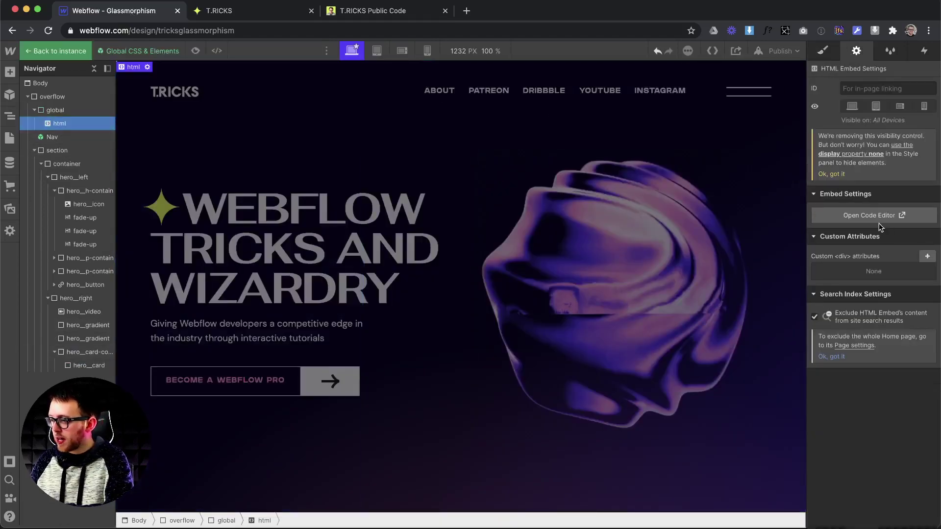
left_click(868, 214)
left_click(35, 245)
key("Return")
type(".hero__card {   backdrop-filter: blur(2em);   -webkit-backdrop-filter: blur(2em); }")
double_click(72, 254)
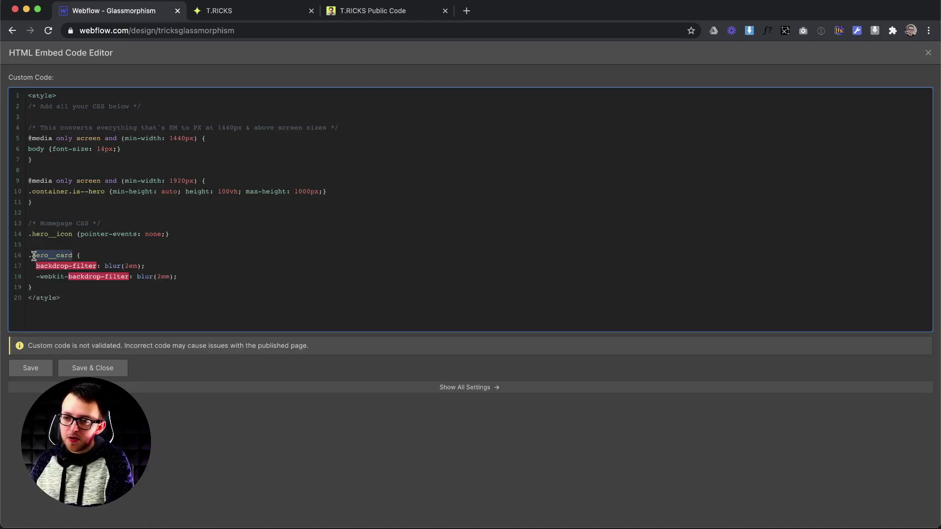
left_click(93, 368)
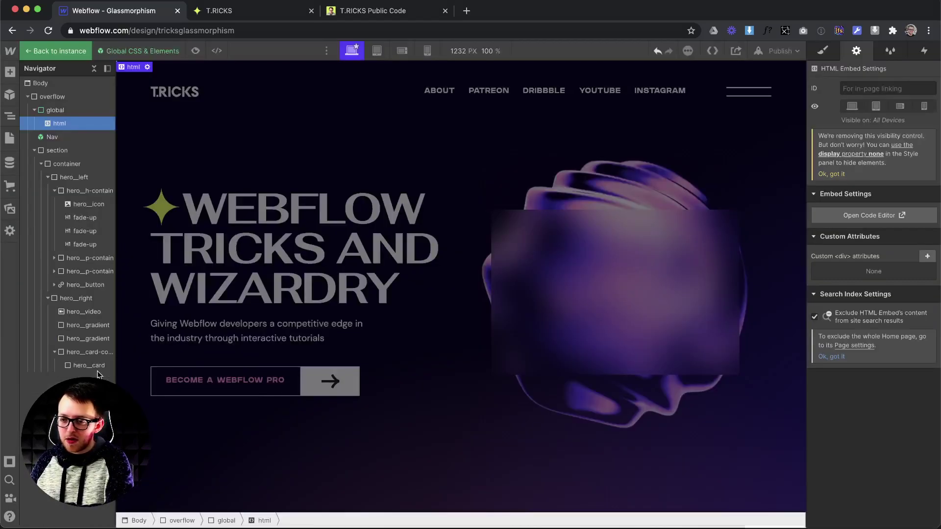
Step: Give hero__card a linear gradient background whose end colour stop is fully transparent white
left_click(529, 274)
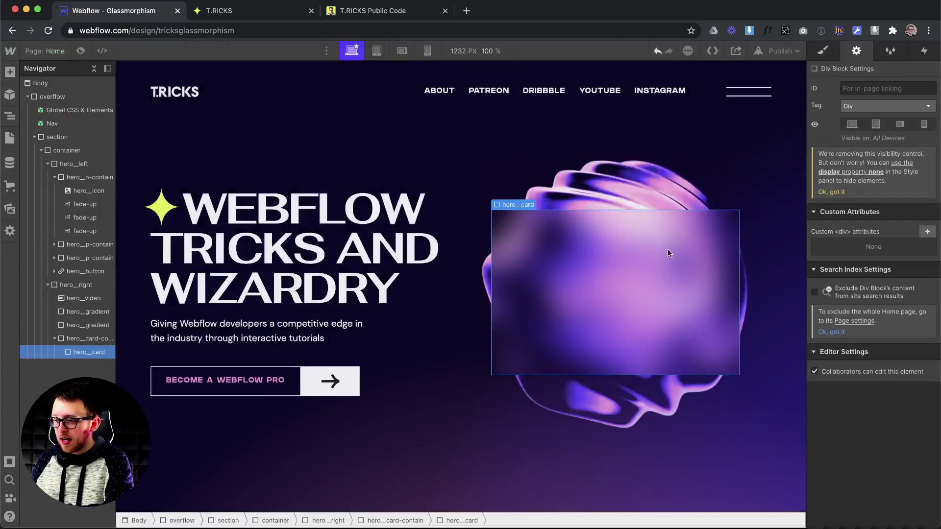
left_click(822, 51)
scroll(852, 305, "down", 5)
scroll(853, 306, "down", 4)
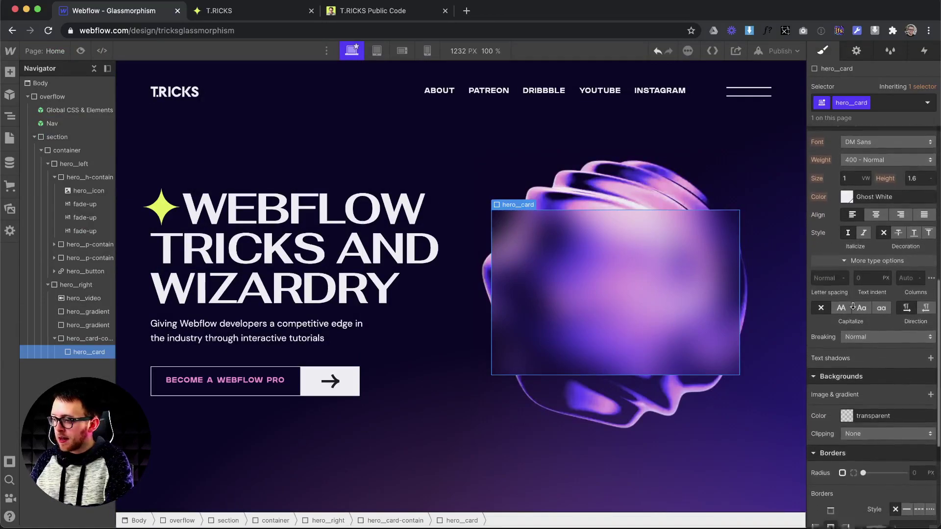
scroll(852, 305, "down", 4)
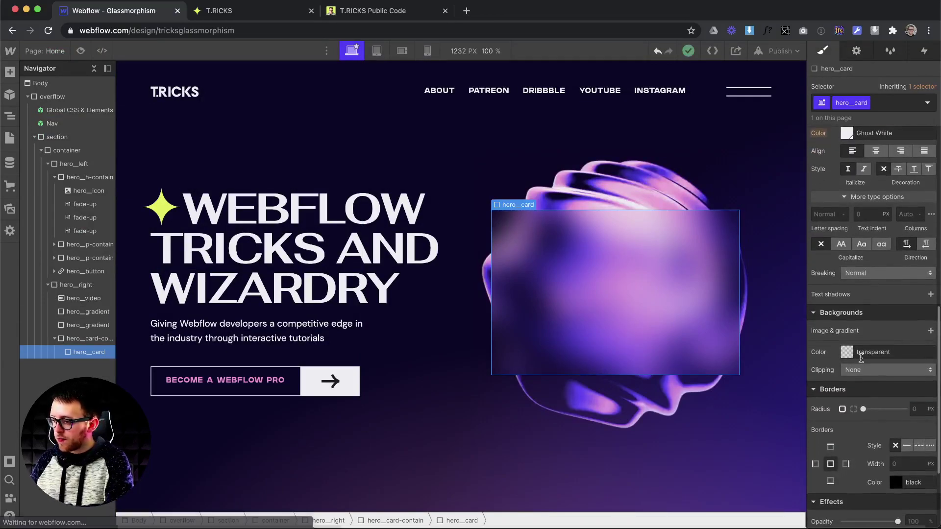
left_click(930, 331)
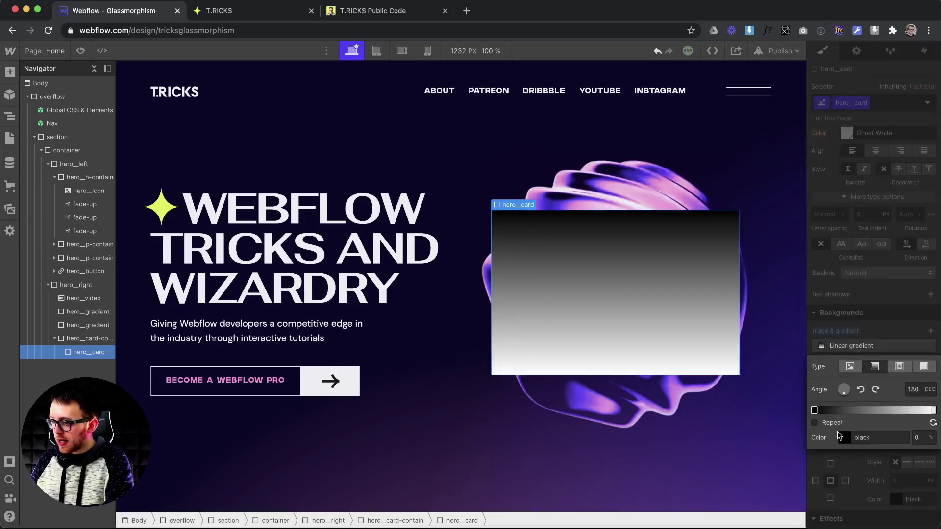
left_click(934, 410)
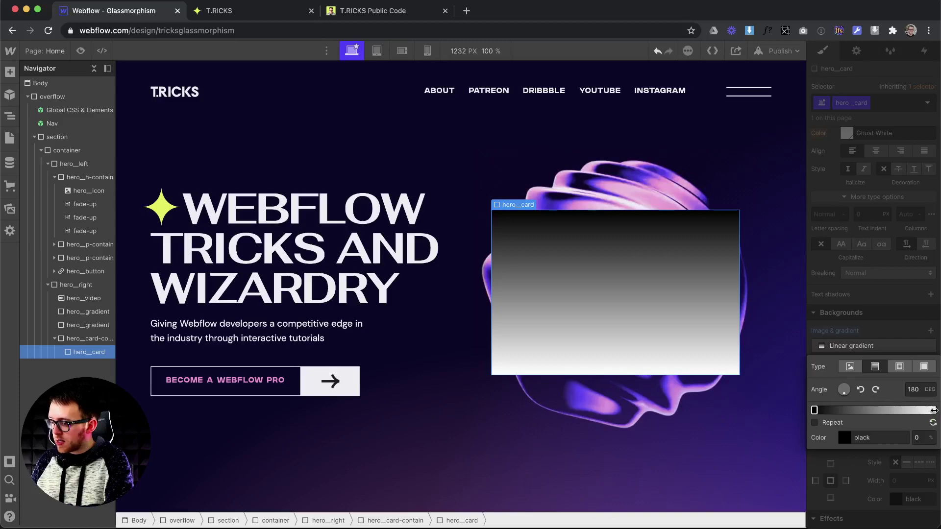
left_click(844, 438)
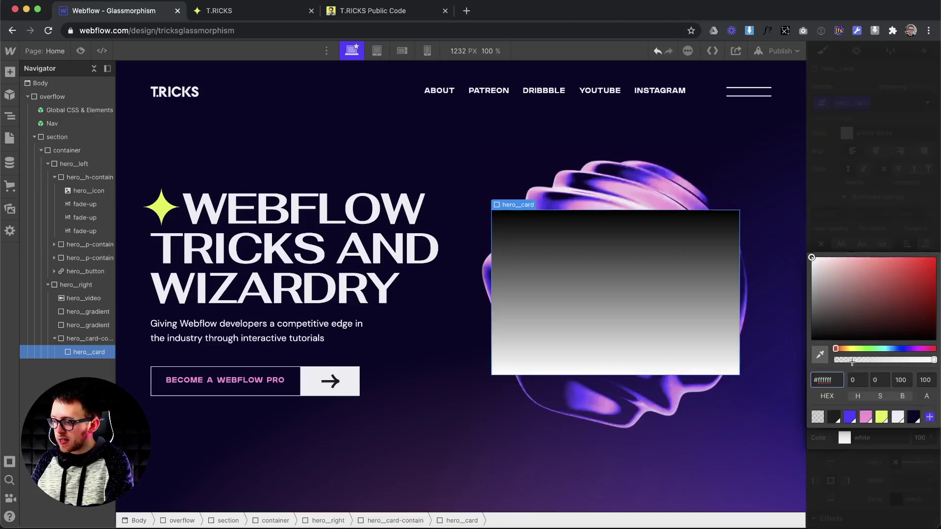
left_click_drag(935, 360, 804, 362)
left_click(845, 436)
Step: Set the start colour stop of the card's gradient to white at about 32% opacity
left_click(815, 411)
left_click(843, 438)
left_click(897, 417)
left_click(861, 358)
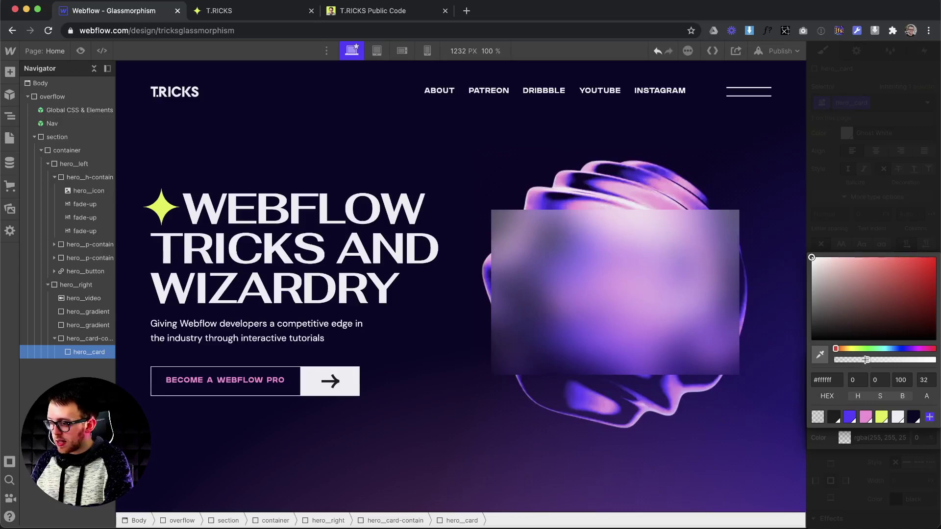
left_click(887, 235)
Step: Set the card gradient's angle to 144 degrees and move its end stop inward to about 56%
left_click_drag(844, 392, 841, 393)
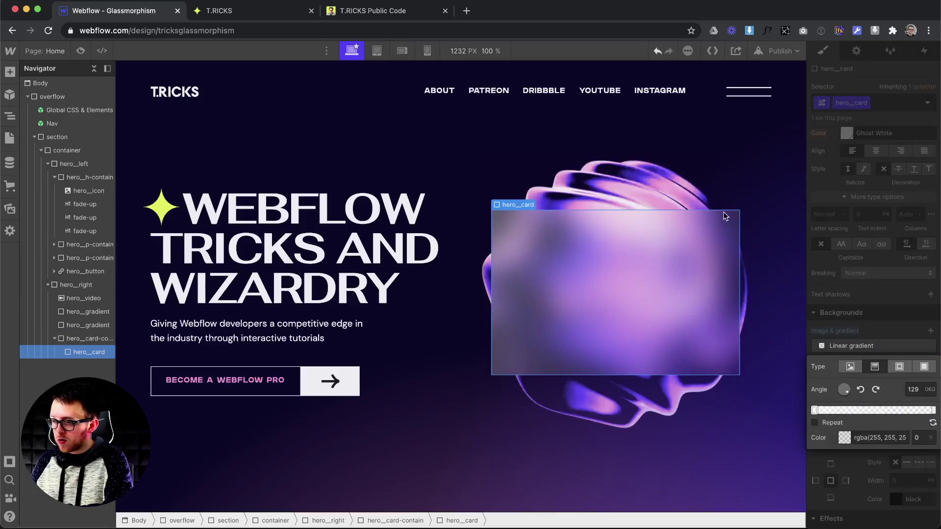
left_click_drag(934, 411, 875, 411)
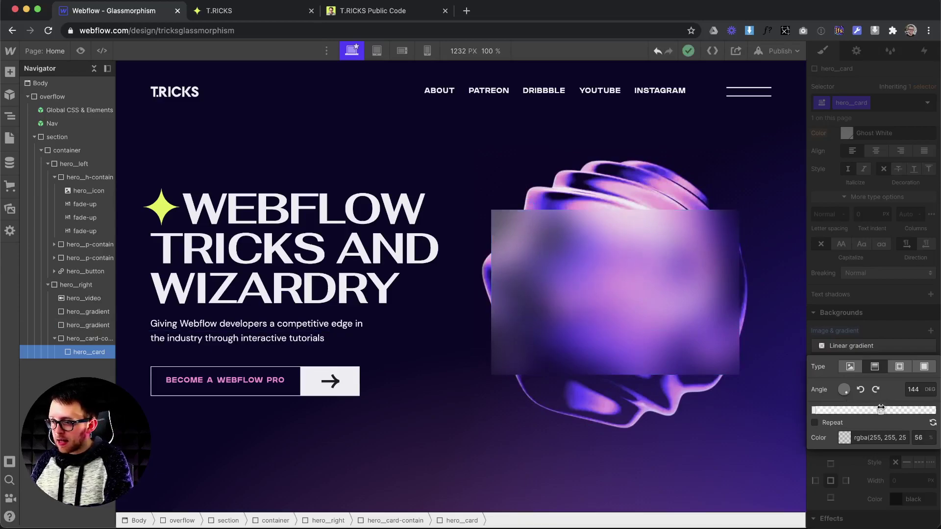
left_click(887, 309)
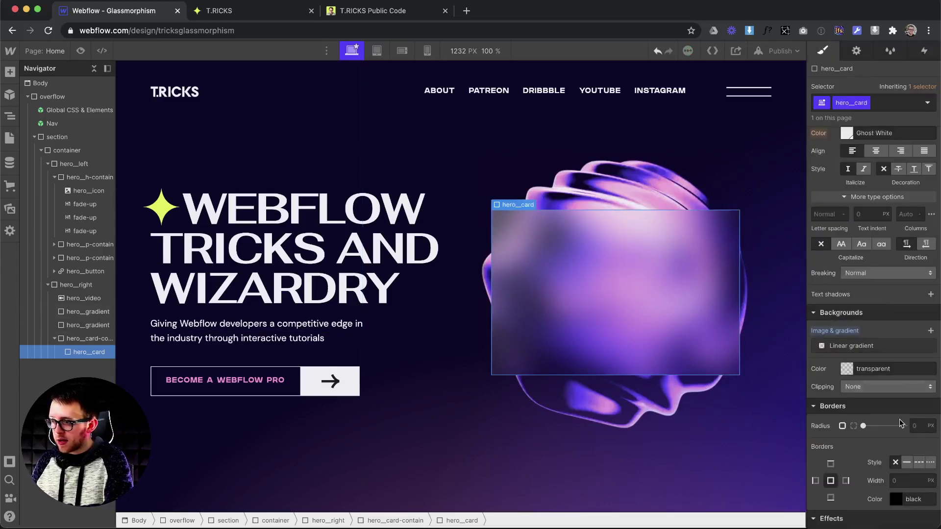
Step: Round the corners of hero__card with a 2em border radius
scroll(899, 419, "down", 3)
left_click(919, 330)
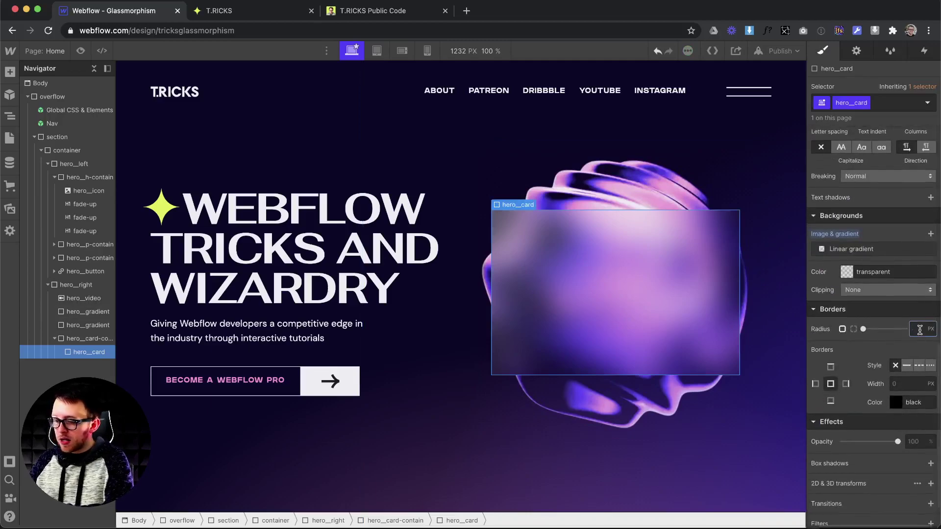
type("2em")
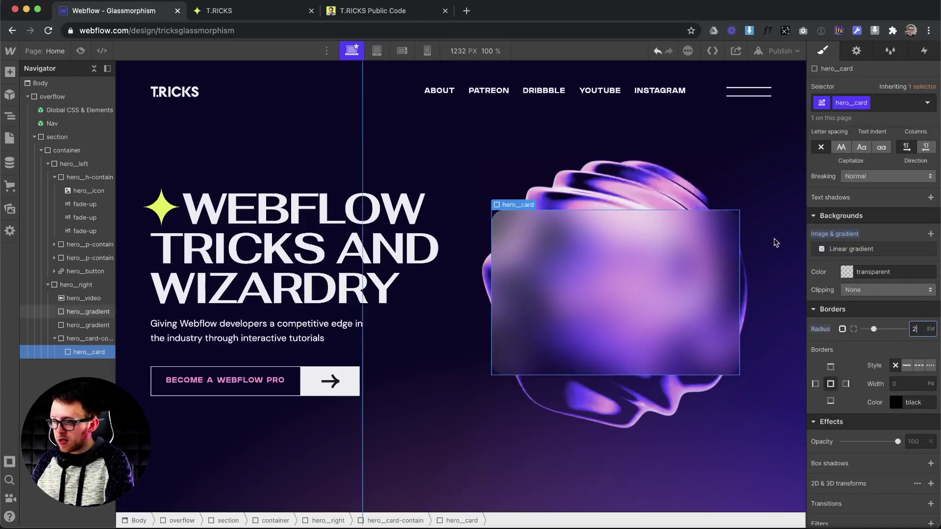
Step: Add a 2 px solid border around hero__card in white at about 24% opacity
left_click(905, 382)
type("2")
key("Return")
left_click(896, 402)
left_click(897, 382)
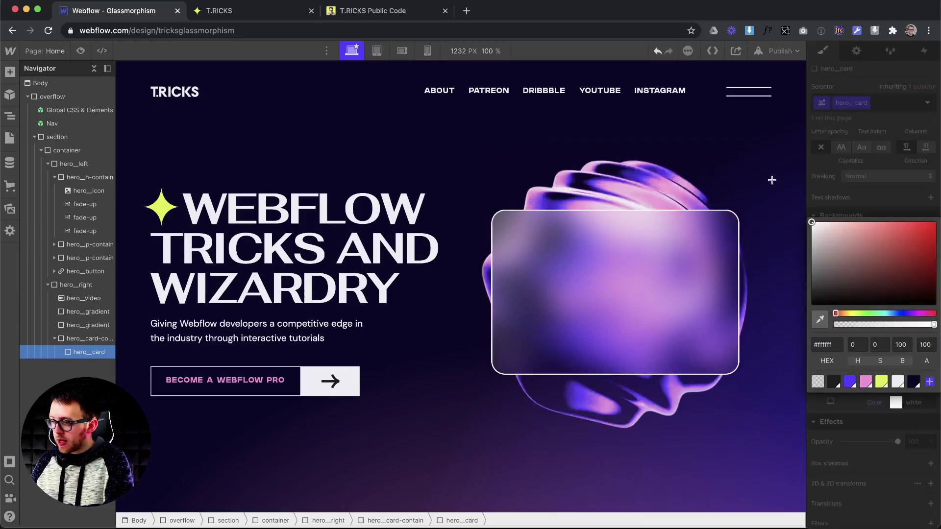
left_click_drag(898, 326, 865, 325)
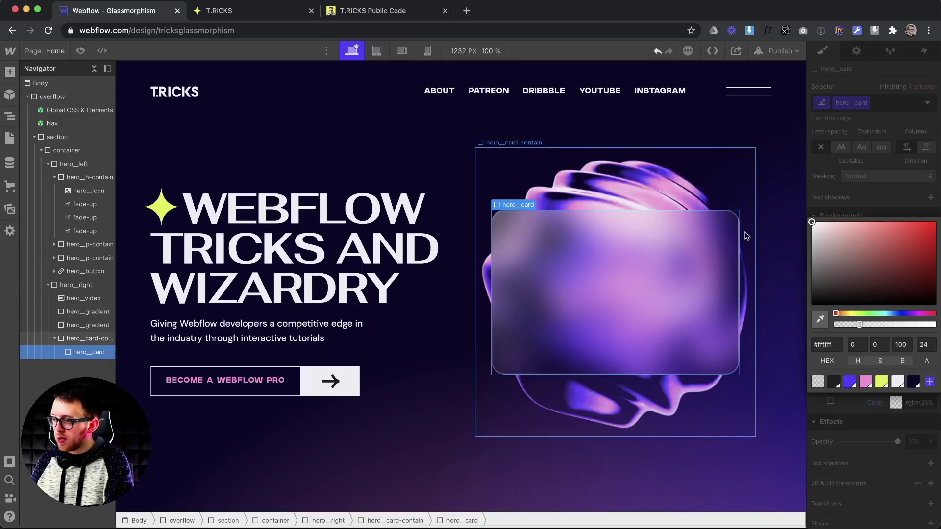
left_click(864, 462)
Step: Set only the top border of hero__card to white at about 15% opacity
left_click(830, 365)
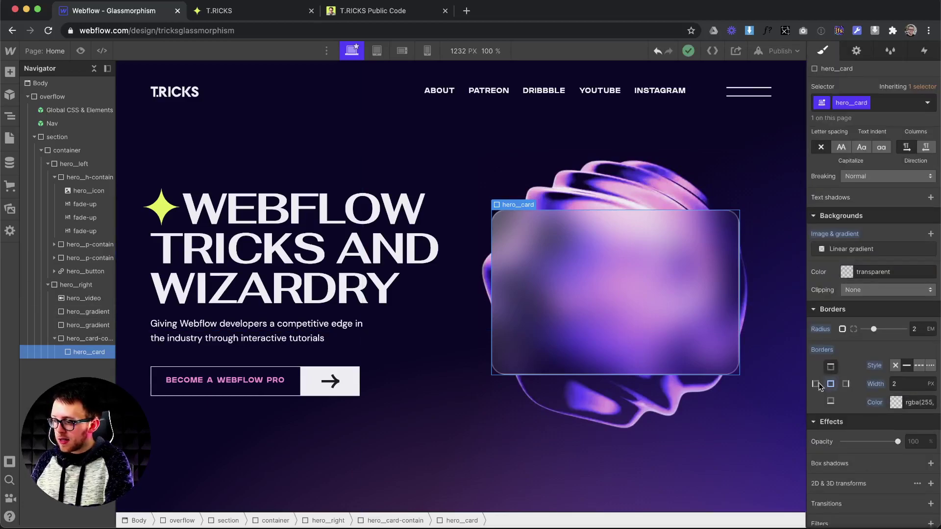
left_click(896, 403)
left_click_drag(831, 325, 850, 335)
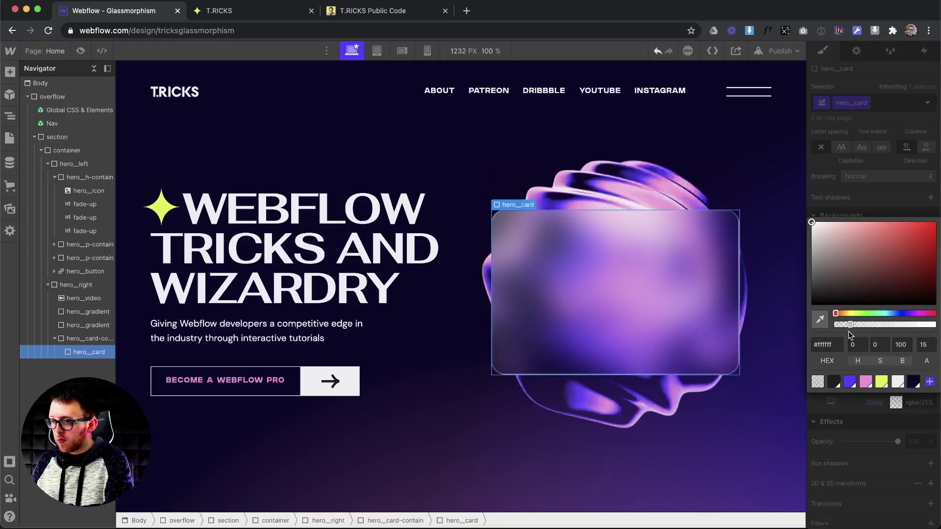
left_click(853, 443)
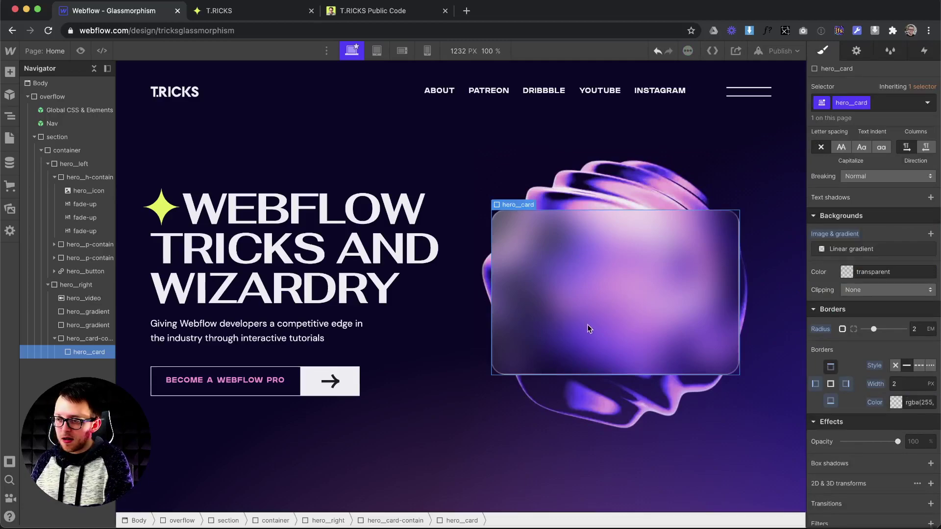
Step: Place a div block inside hero__card and give it the new class hero__card-content
left_click(10, 72)
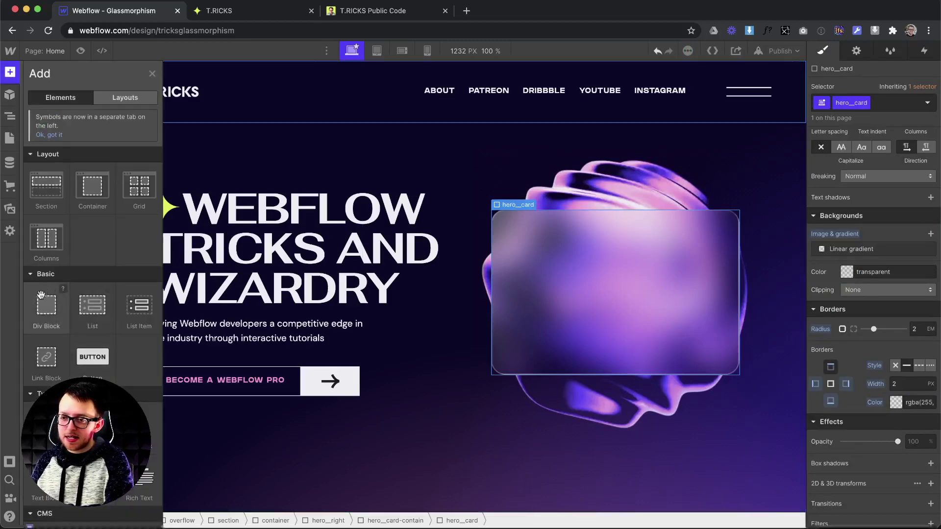
left_click_drag(34, 301, 616, 288)
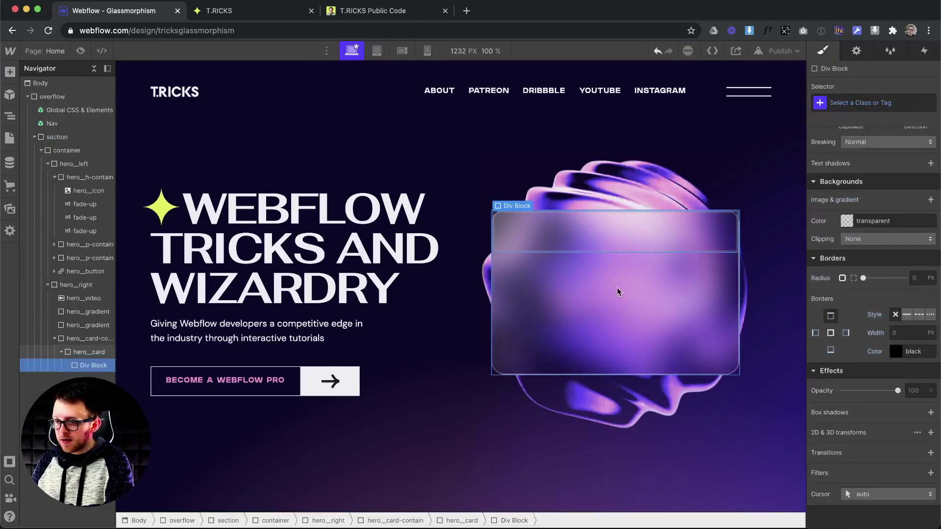
left_click(850, 102)
type("he")
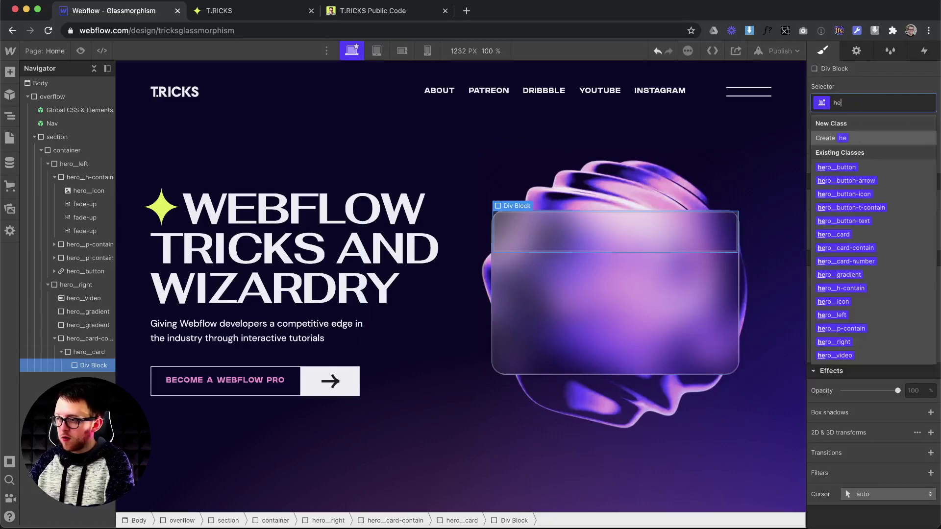
type("ro__card-content")
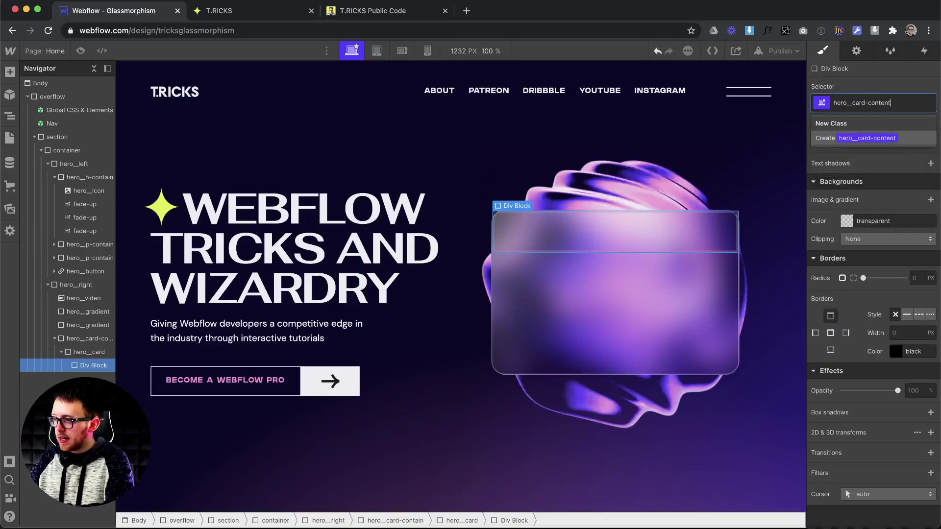
key("Return")
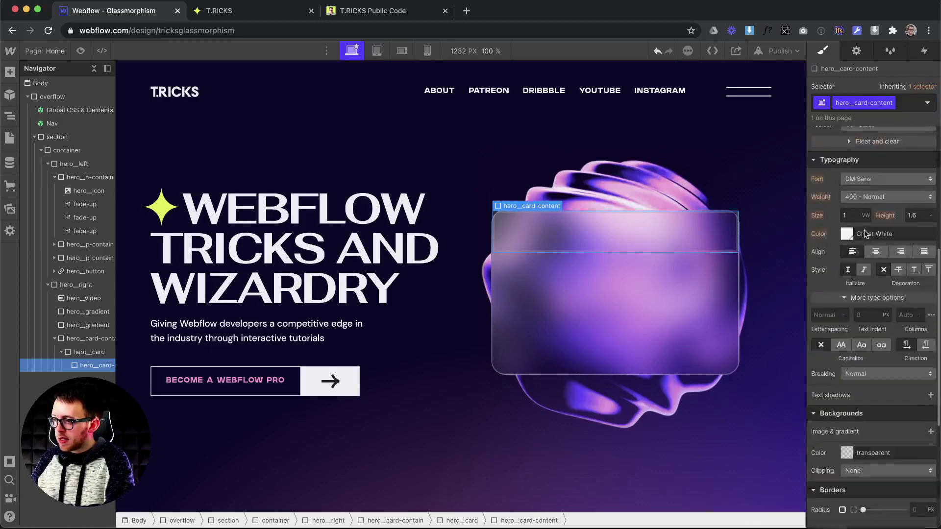
Step: Set the width and height of hero__card-content to 100%
left_click(847, 284)
type("100%")
key("Return")
left_click(928, 286)
type("100")
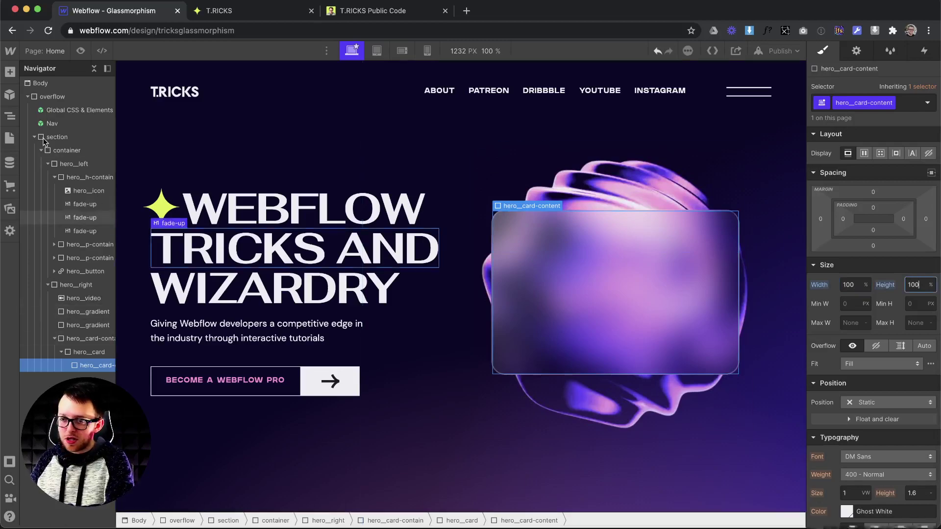
Step: Place a div block inside hero__card-content and give it the new class hero__card-contains
left_click(9, 72)
left_click_drag(603, 317, 603, 317)
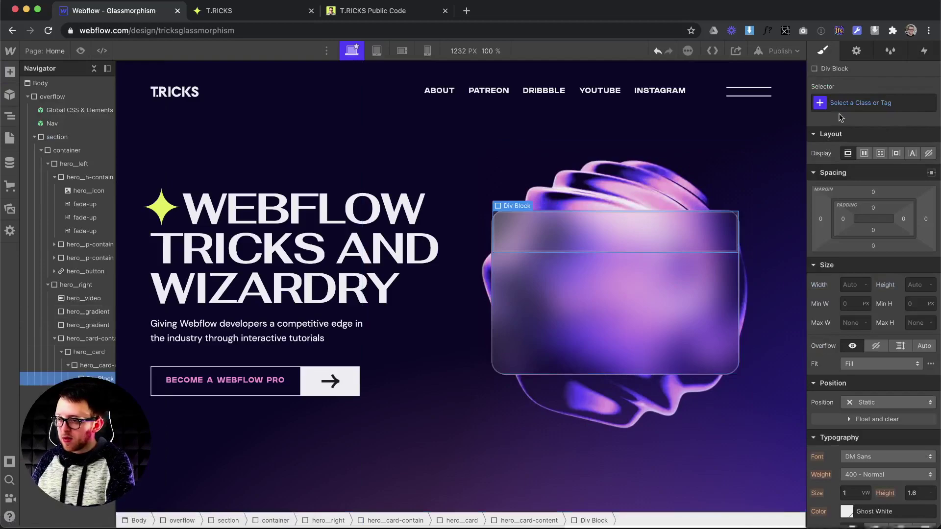
left_click(852, 103)
type("hero_card-")
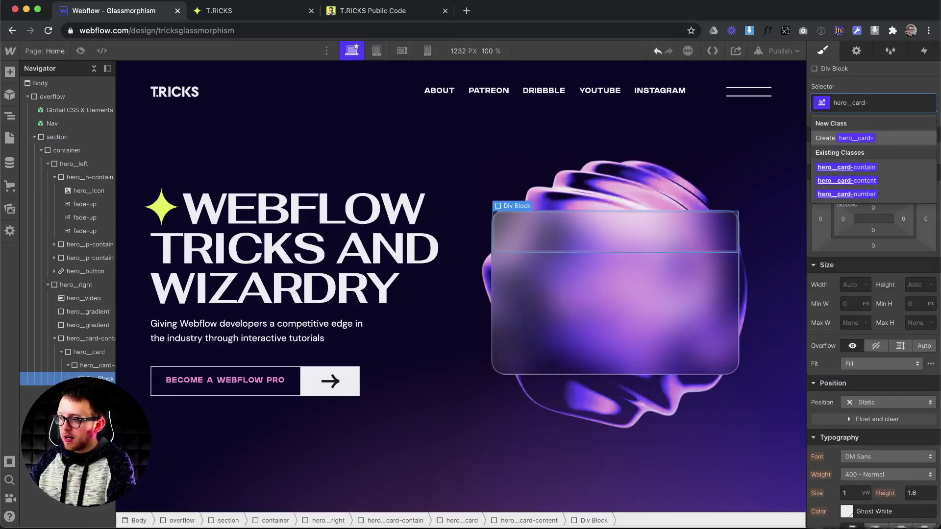
type("contains")
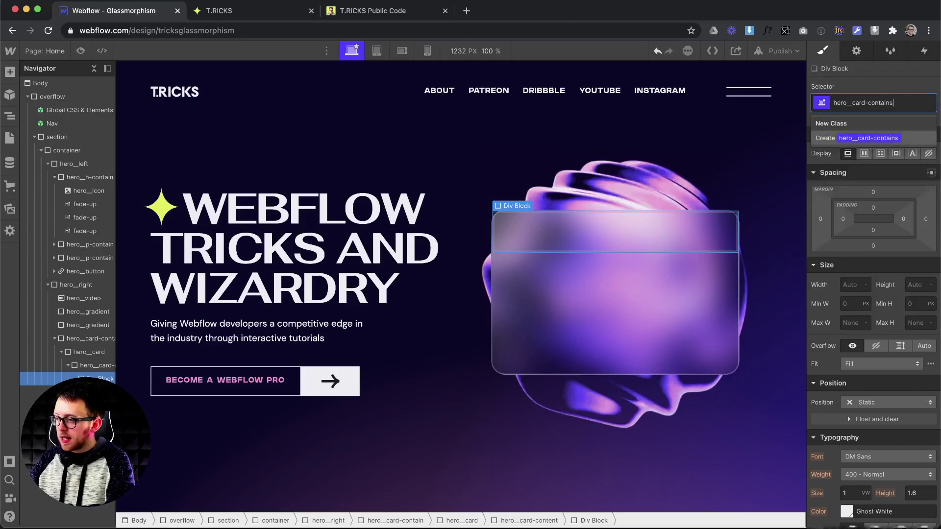
key("Return")
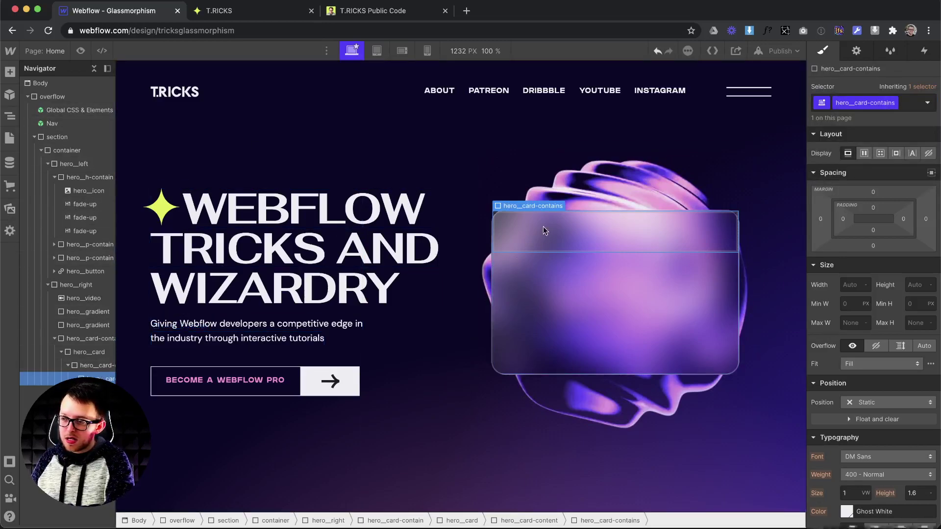
Step: Insert the white-logo.svg image into hero__card-contains and give it the new class hero__card-logo
left_click(10, 209)
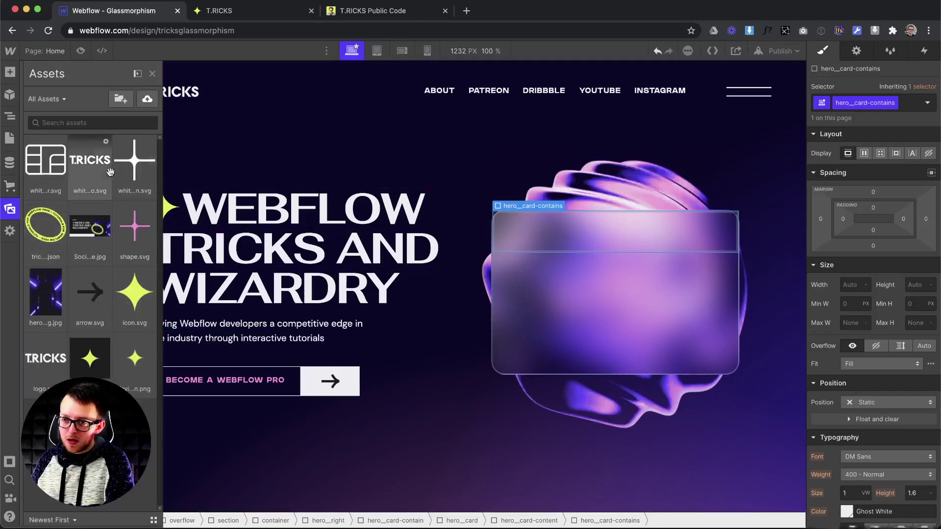
left_click_drag(598, 256, 598, 254)
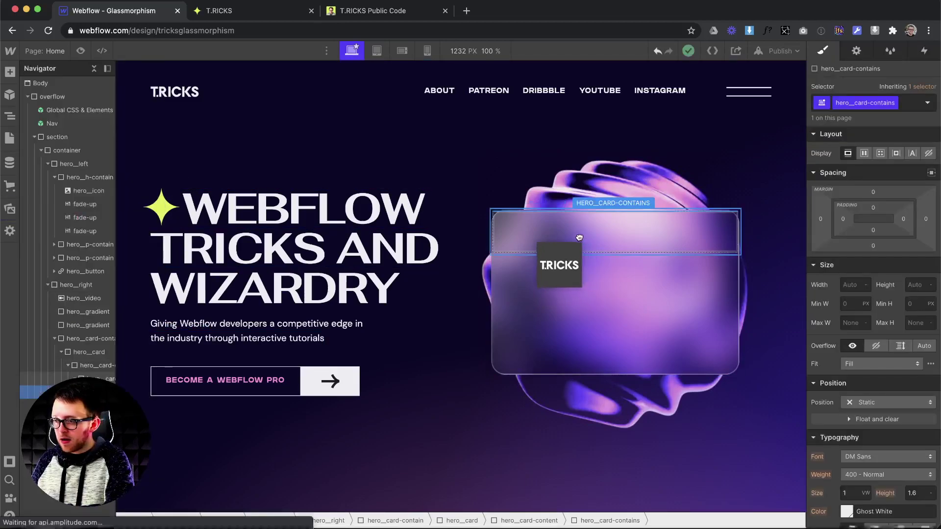
left_click(836, 109)
type("hero")
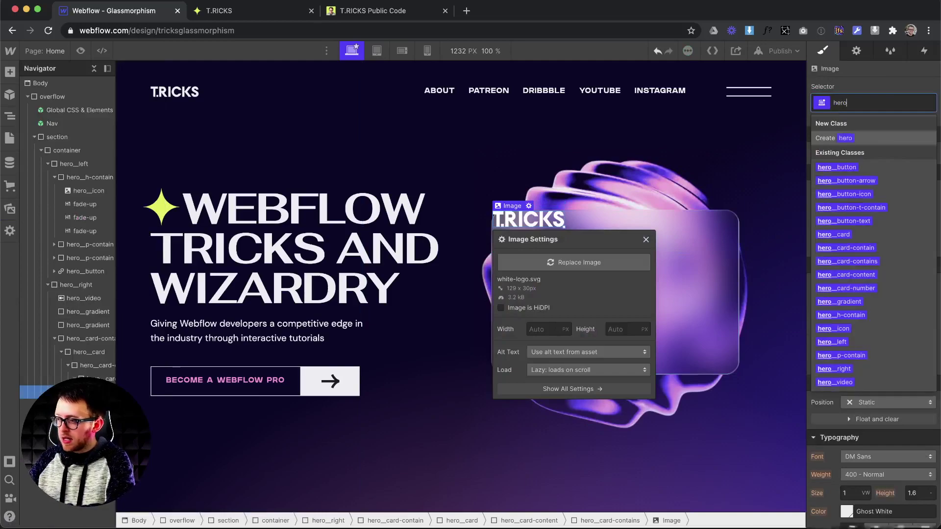
type("__card-logo")
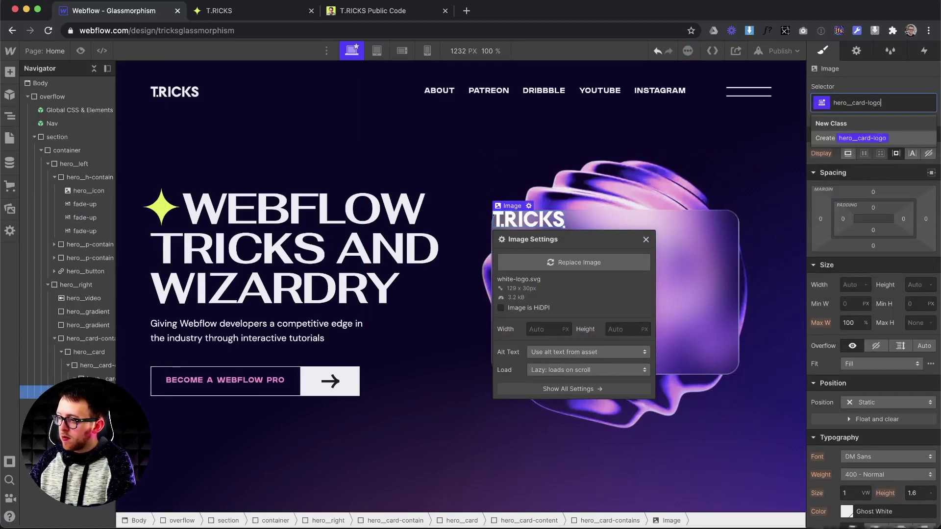
key("Return")
Step: Set the width of the hero__card-logo image to 7em
type("2em")
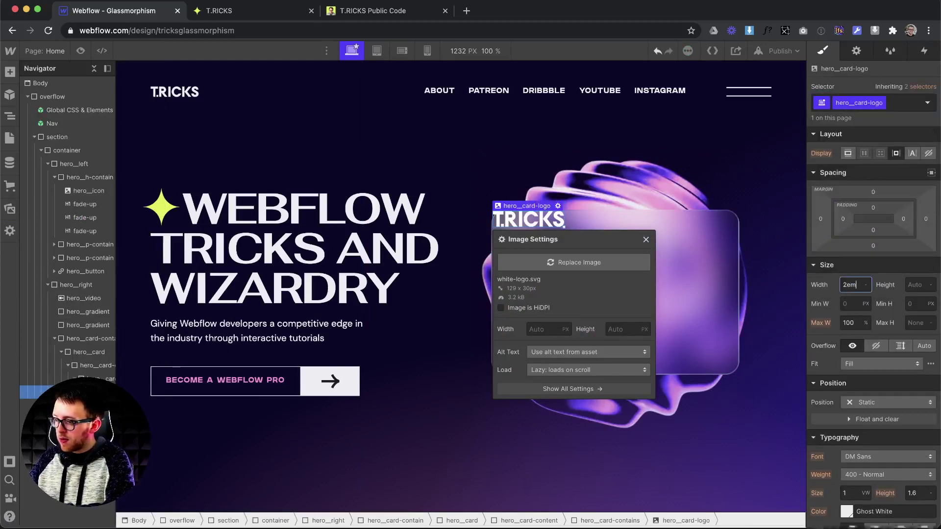
key("Return")
type("4")
key("BackSpace")
type("7")
Step: Insert the white-icon.svg image beside the logo in hero__card-contains and give it the new class hero__card-icon
left_click(9, 209)
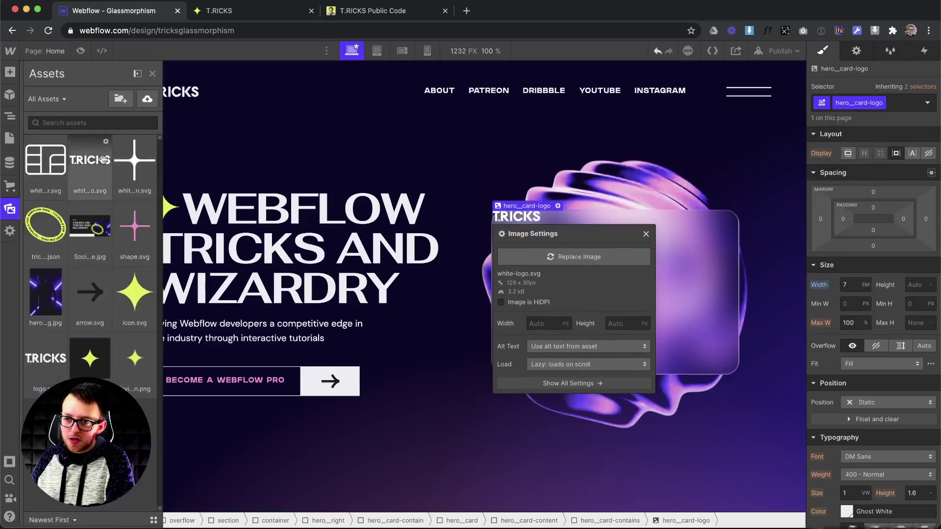
left_click_drag(134, 160, 667, 215)
left_click(863, 104)
type("hero__card-icon")
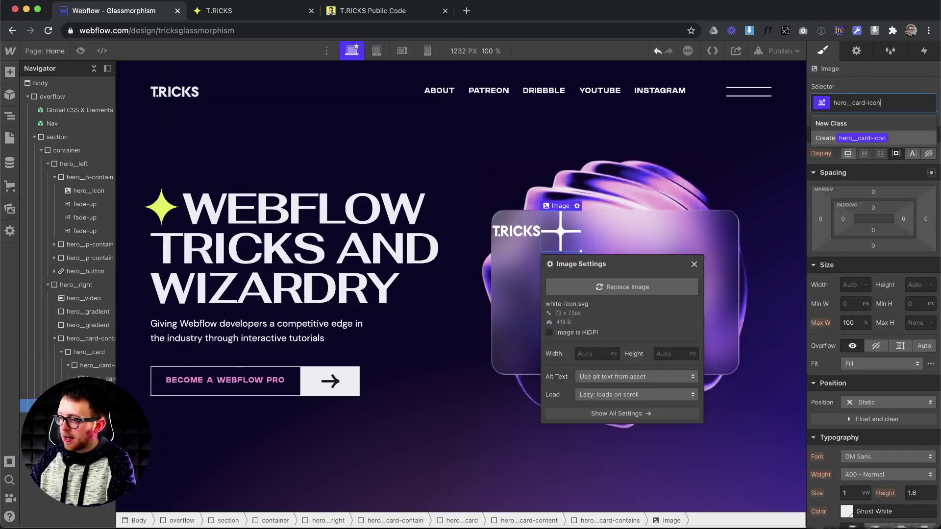
key("Return")
Step: Set the width of the hero__card-icon image to 4em
type("2e")
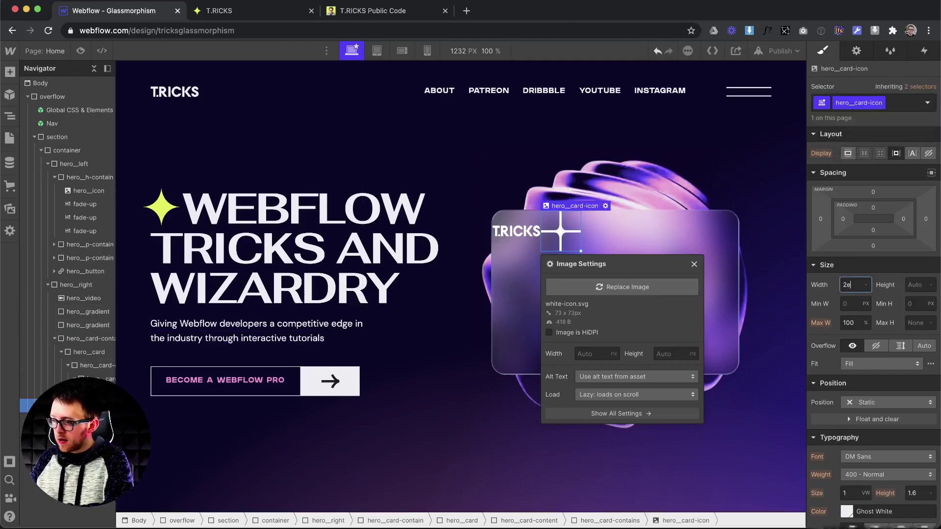
type("m")
key("Return")
key("Down")
key("Up")
key("Up")
key("Up")
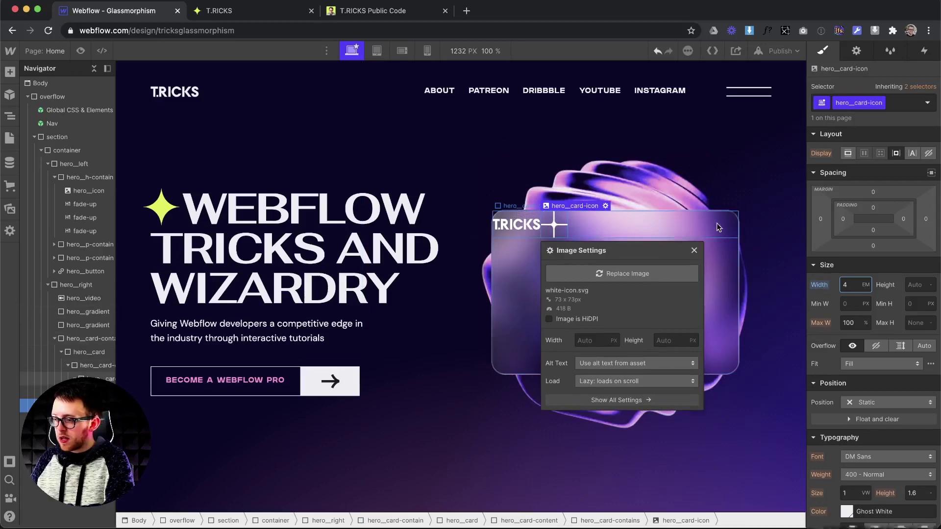
Step: Make hero__card-contains a horizontal flex layout with space-between justification and centred alignment
left_click(640, 230)
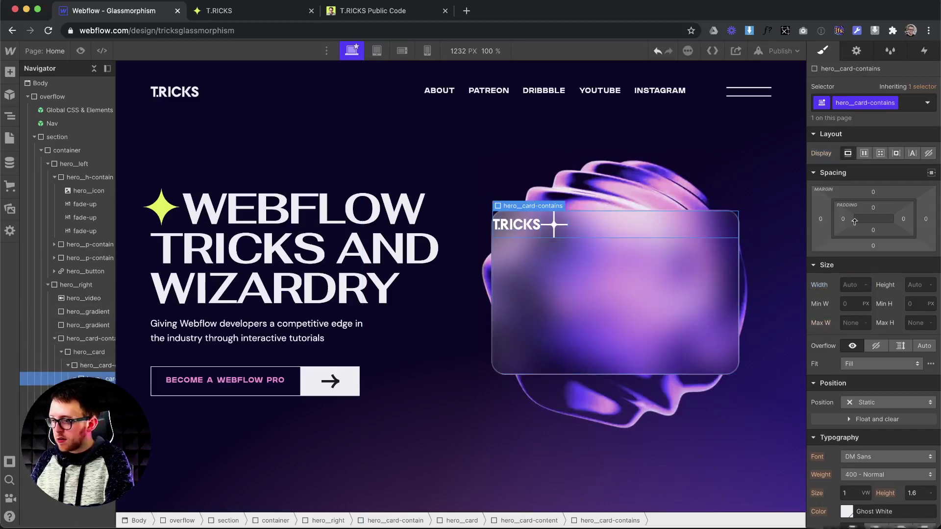
left_click(864, 153)
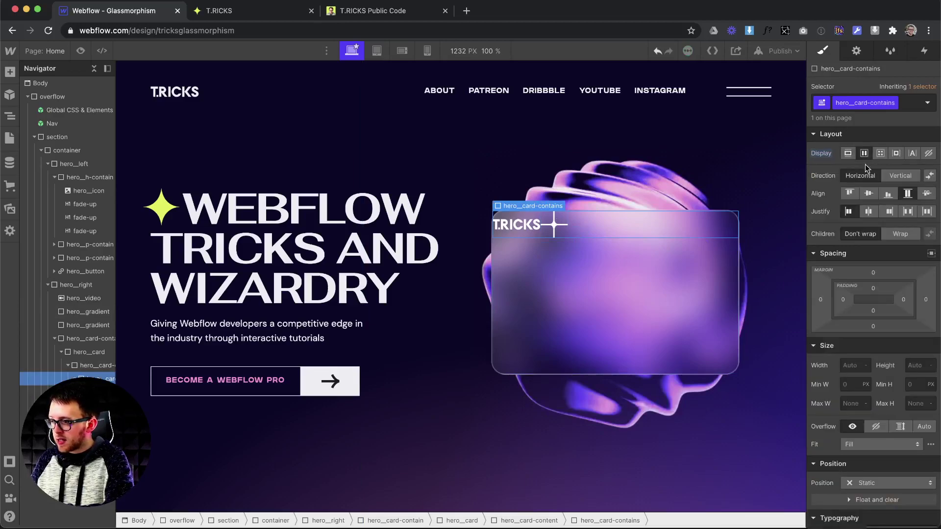
left_click(906, 212)
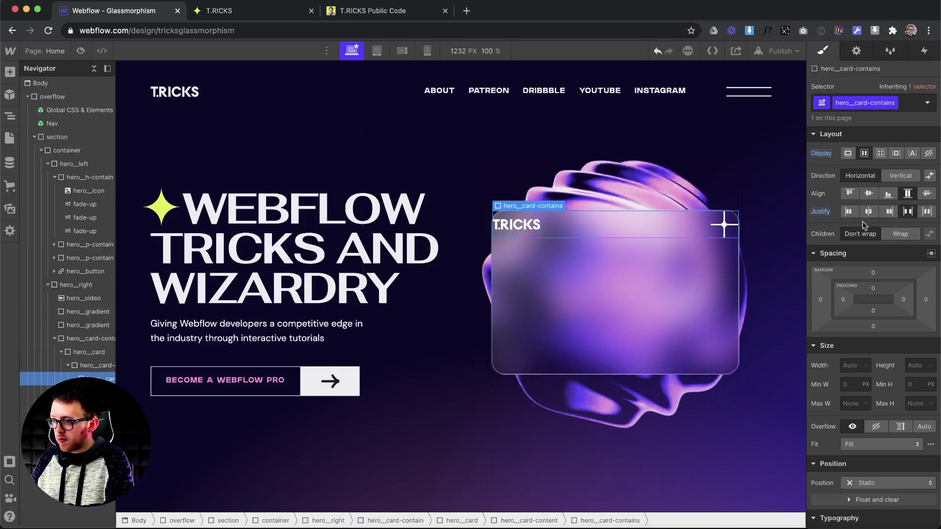
left_click(868, 195)
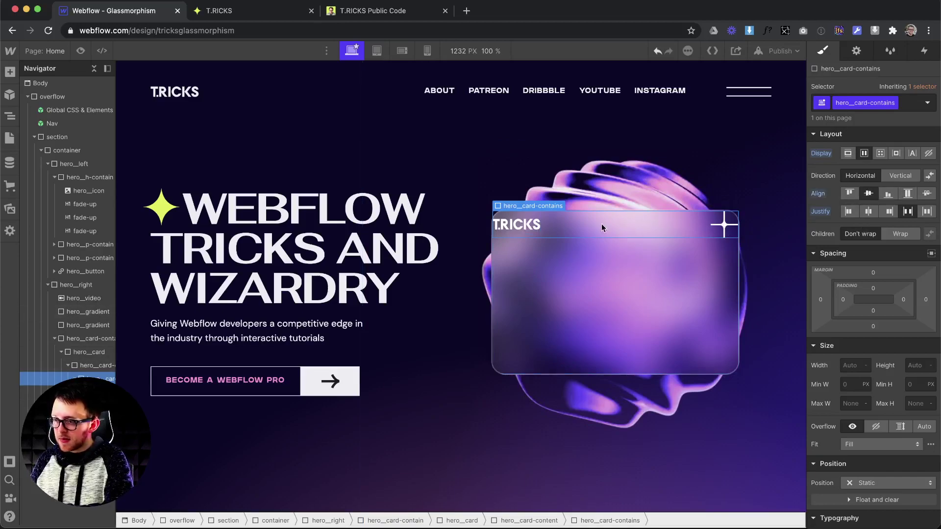
Step: Duplicate the hero__card-contains row and select the copy
right_click(554, 221)
left_click(568, 332)
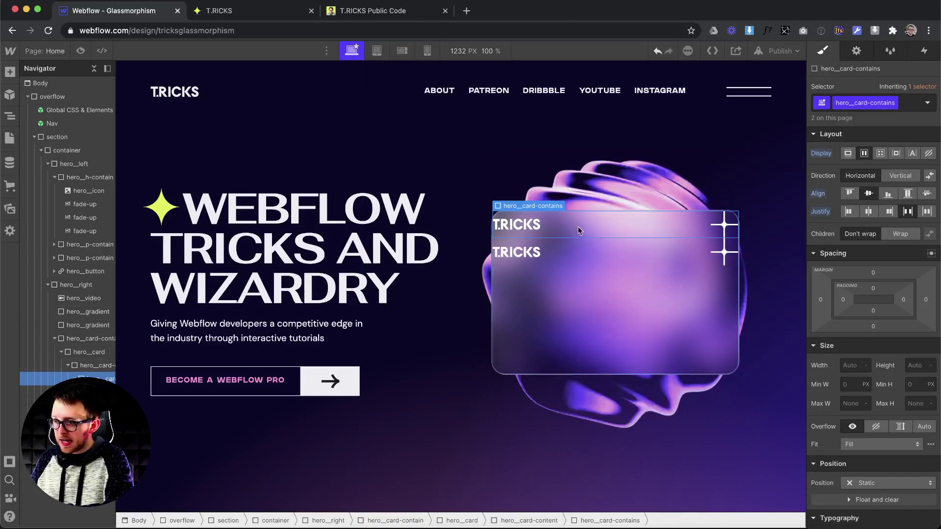
left_click(594, 254)
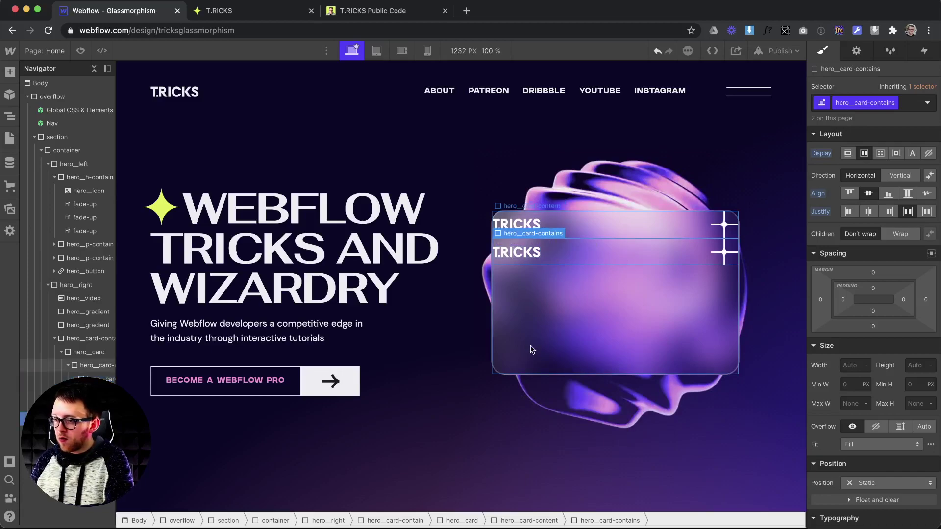
Step: Make hero__card-content a vertical flex layout with space-between justification so the two rows sit at the card's upper and lower edges
left_click(632, 325)
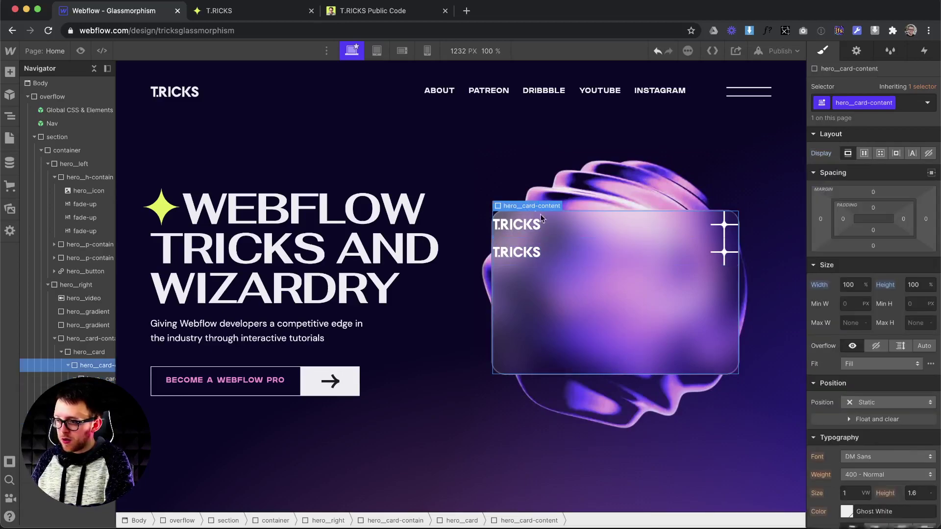
left_click(864, 153)
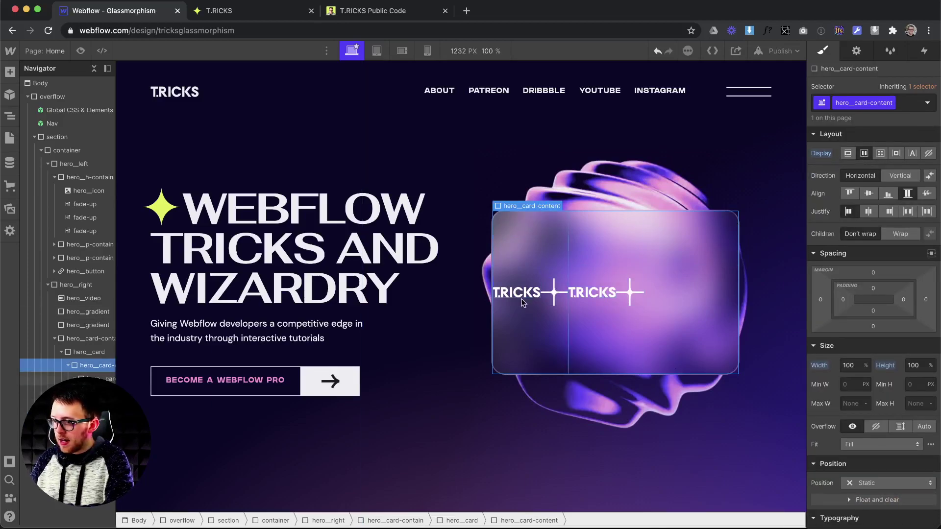
left_click(896, 174)
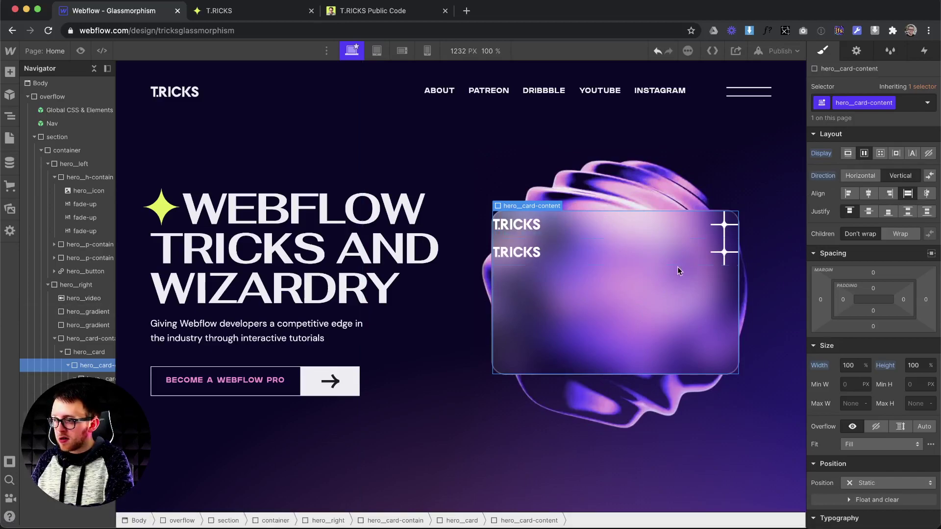
left_click(911, 213)
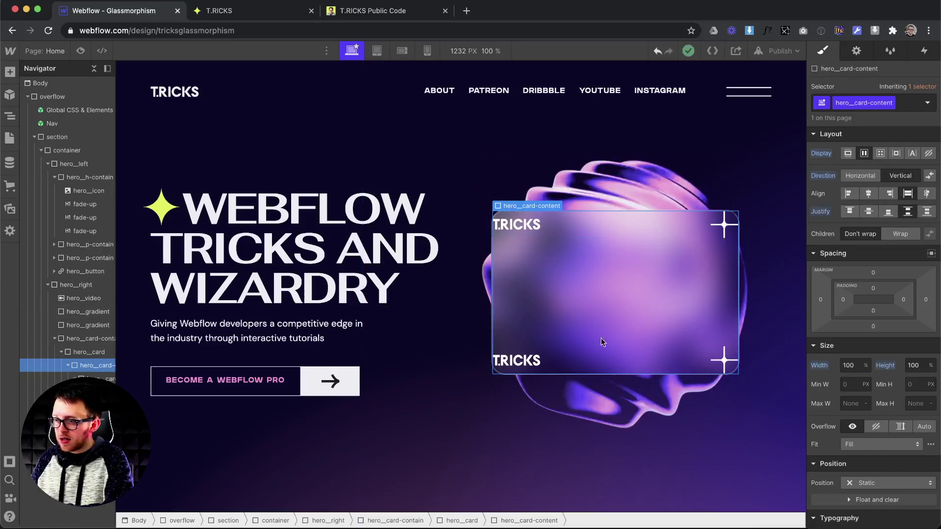
Step: Insert the white-bar.svg image at the end of the lower hero__card-contains row and give it the new class hero__card-chip
left_click(596, 365)
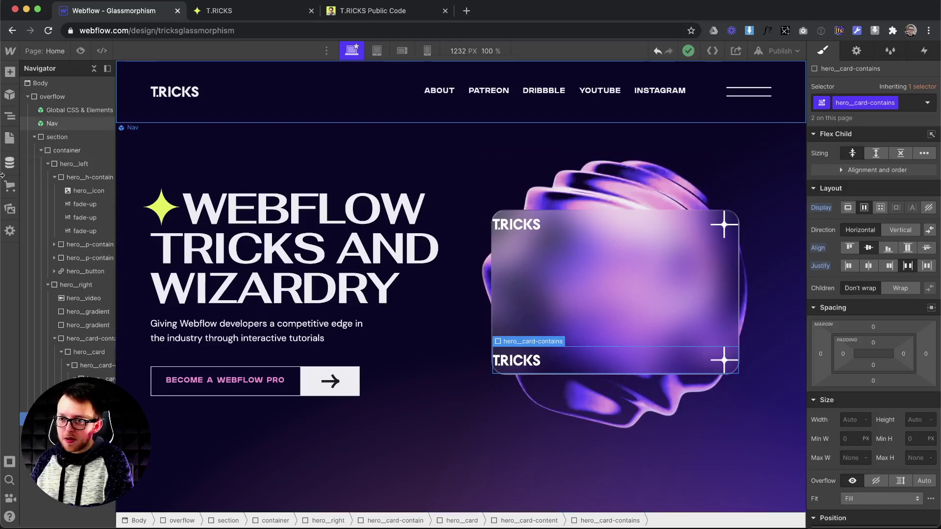
left_click(10, 210)
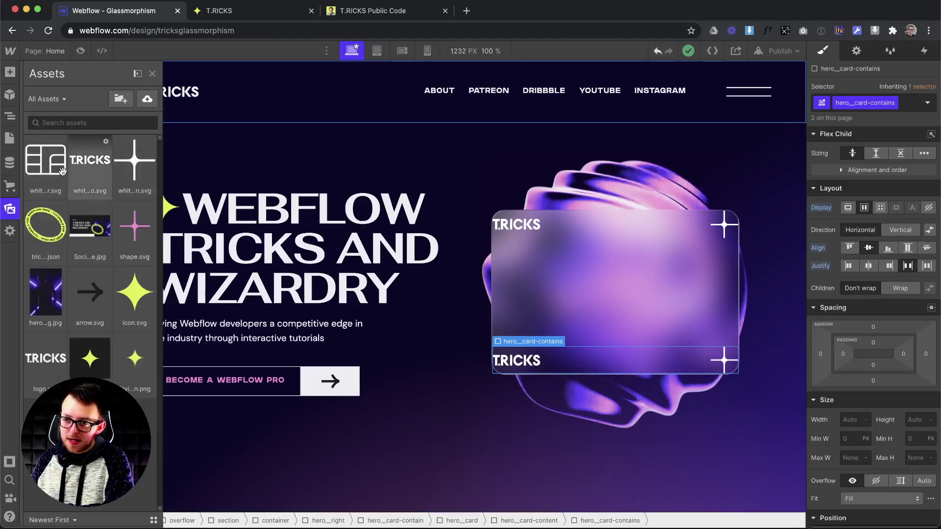
left_click_drag(38, 170, 691, 355)
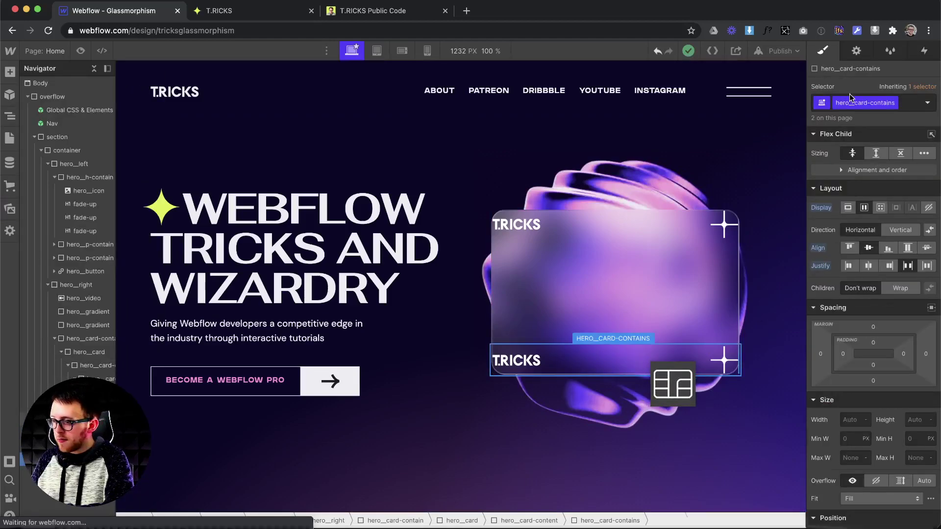
left_click(862, 107)
type("hero__card-")
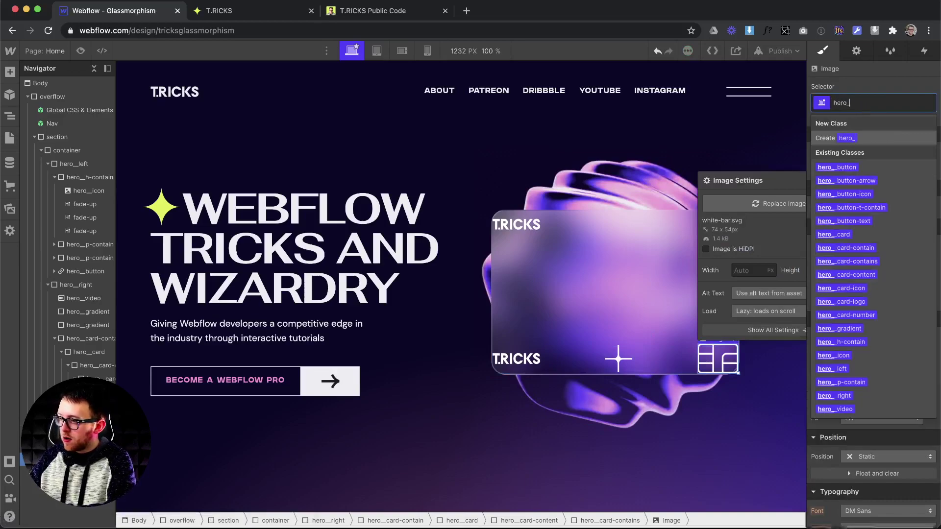
type("ship")
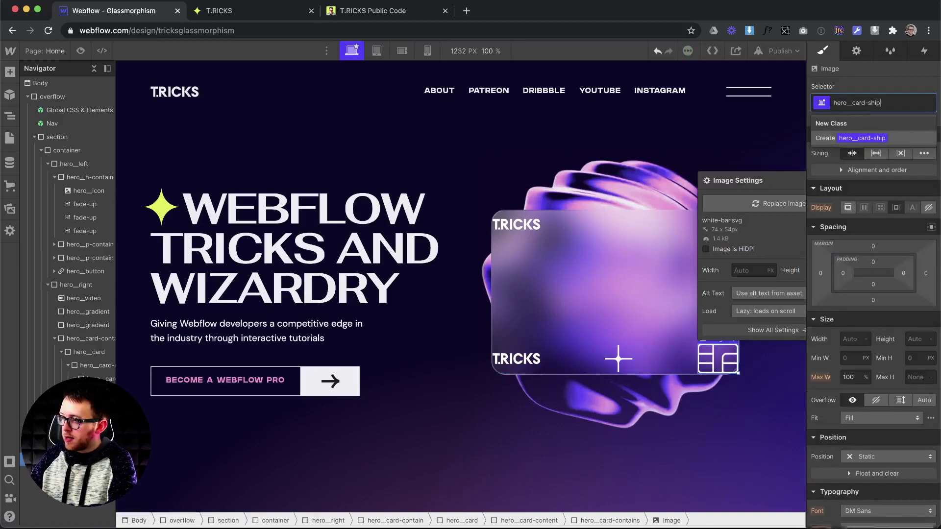
key("BackSpace")
key("BackSpace")
key("BackSpace")
key("BackSpace")
type("chip")
key("Return")
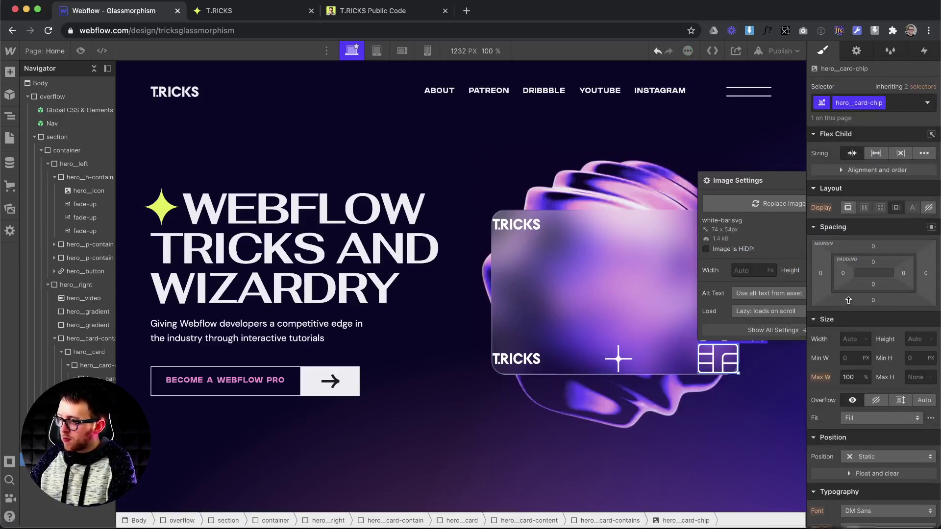
Step: Set the width of hero__card-chip to 4em and remove the star icon from the card's lower row
left_click(853, 339)
type("2em")
key("BackSpace")
type("4")
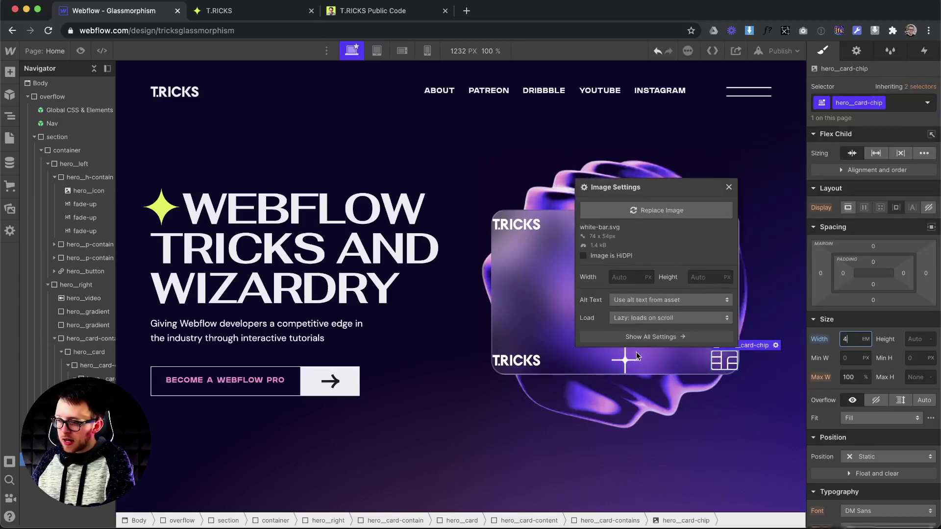
key("Escape")
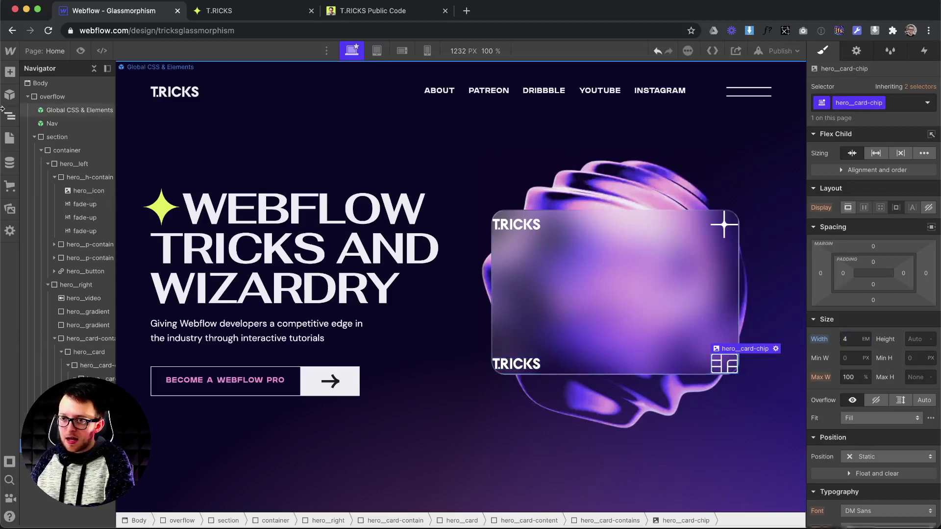
Step: Add a paragraph at the start of the card's lower row and apply the existing class hero__card-number
left_click(10, 72)
left_click_drag(93, 427, 565, 368)
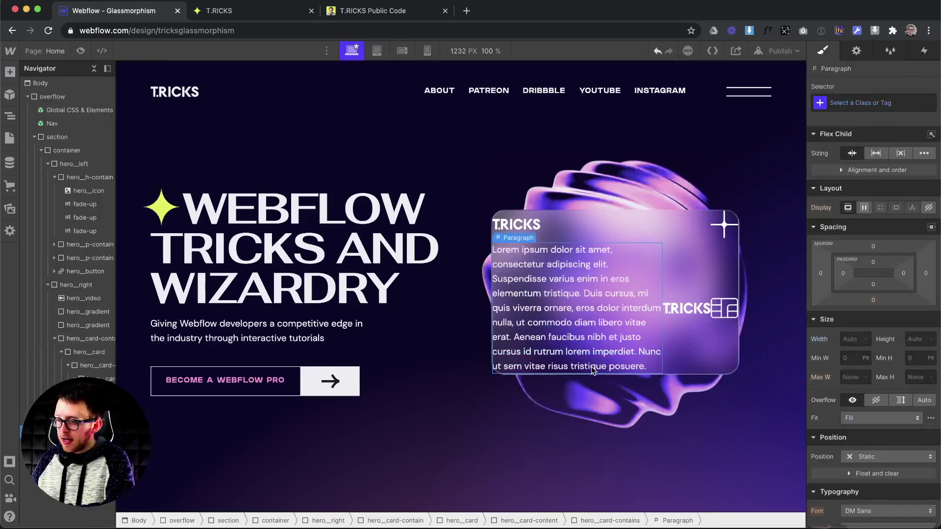
left_click(843, 104)
type("hero__card-ni")
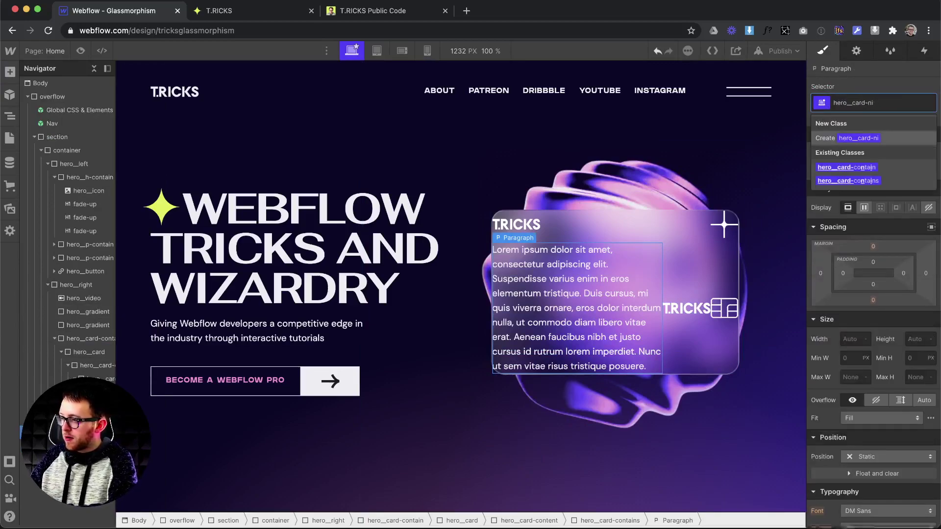
key("BackSpace")
left_click(863, 168)
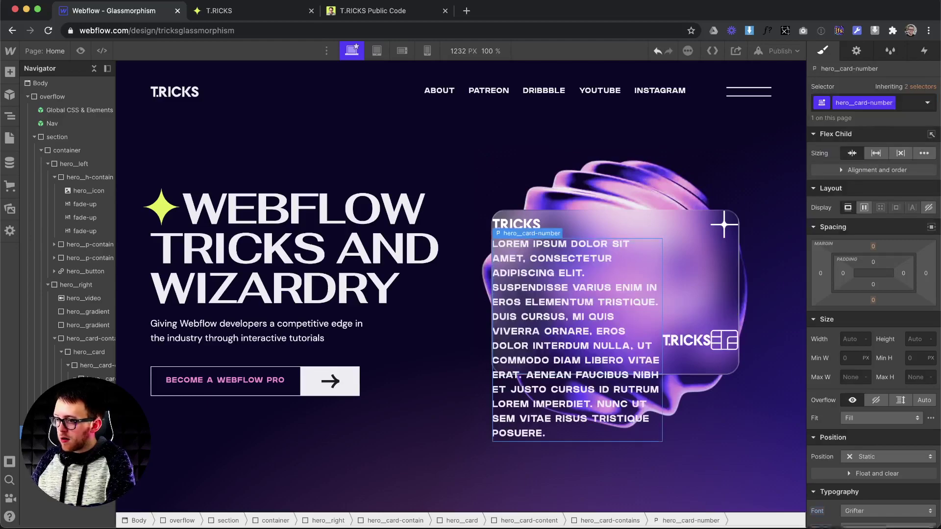
Step: Replace the paragraph's placeholder text with the copied card number and delete the duplicate logo from the lower row
key("super+Tab")
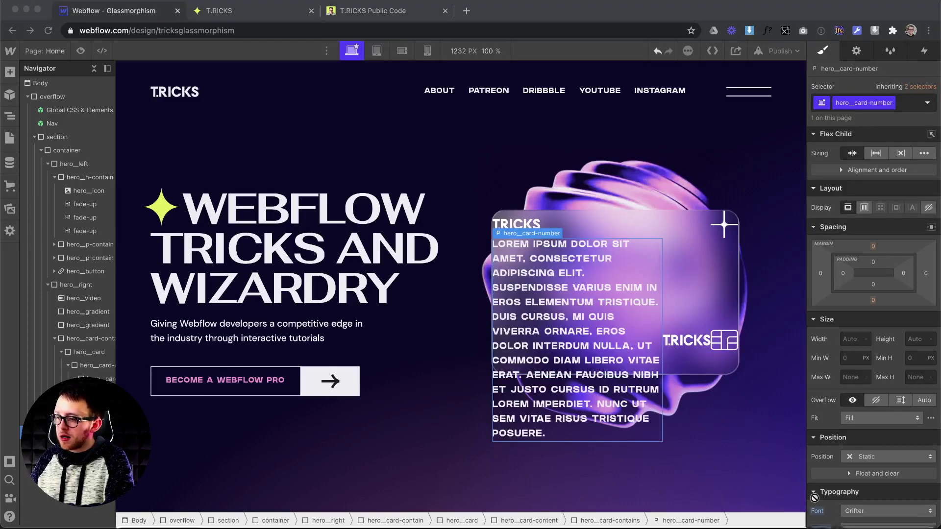
double_click(576, 437)
left_click_drag(557, 431, 498, 244)
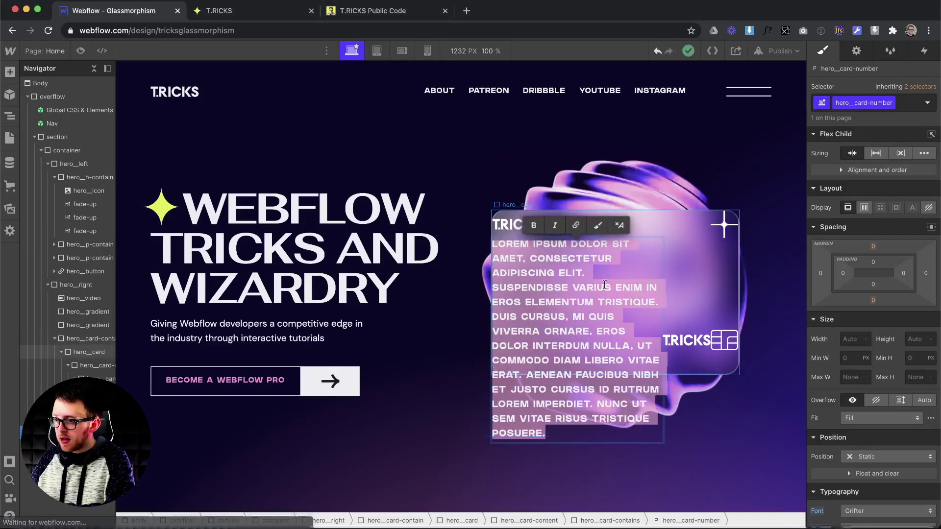
key("ctrl+v")
left_click(679, 319)
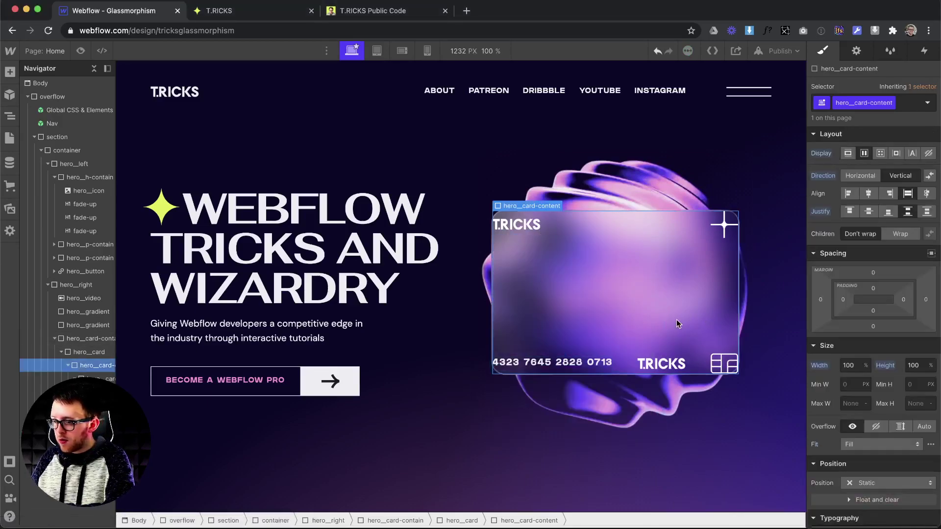
left_click(654, 363)
key("Delete")
Step: Set the padding of hero__card-content to 2.1em on all four sides
left_click(659, 275)
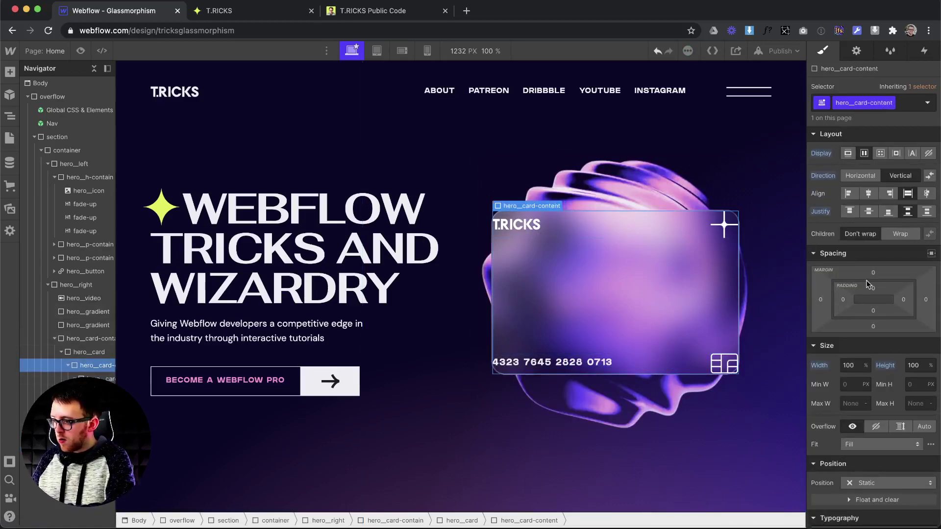
left_click(872, 290)
type("2em")
key("Return")
left_click_drag(873, 289, 872, 291)
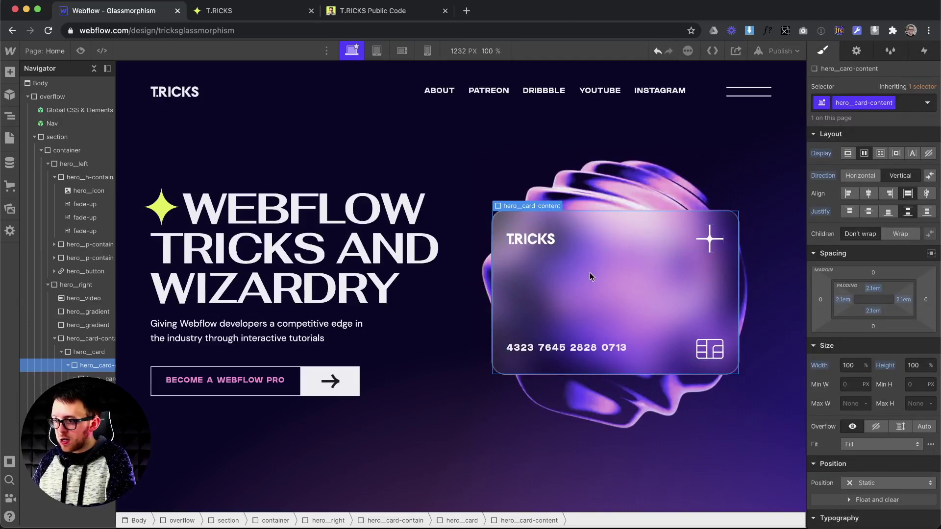
Step: Set the width of hero__card-icon to 3.5em and the width of hero__card-chip to 3.8em
left_click(706, 244)
left_click(863, 343)
type("3.5")
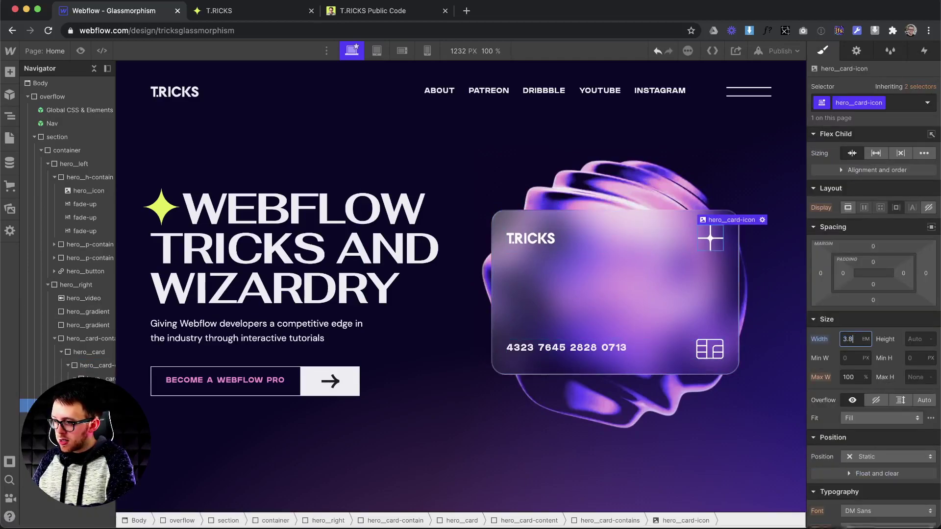
left_click(714, 355)
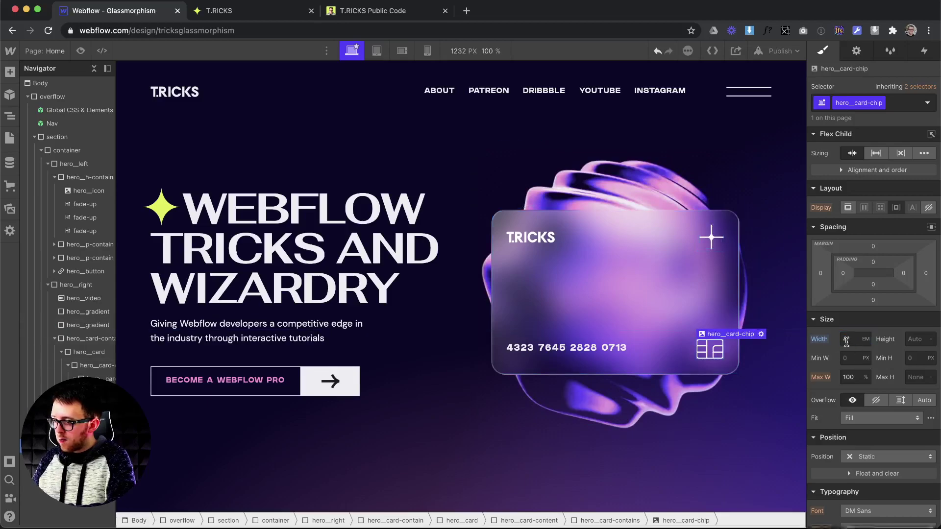
Step: Set the width of the hero__card-logo image to 6.5em
left_click(551, 240)
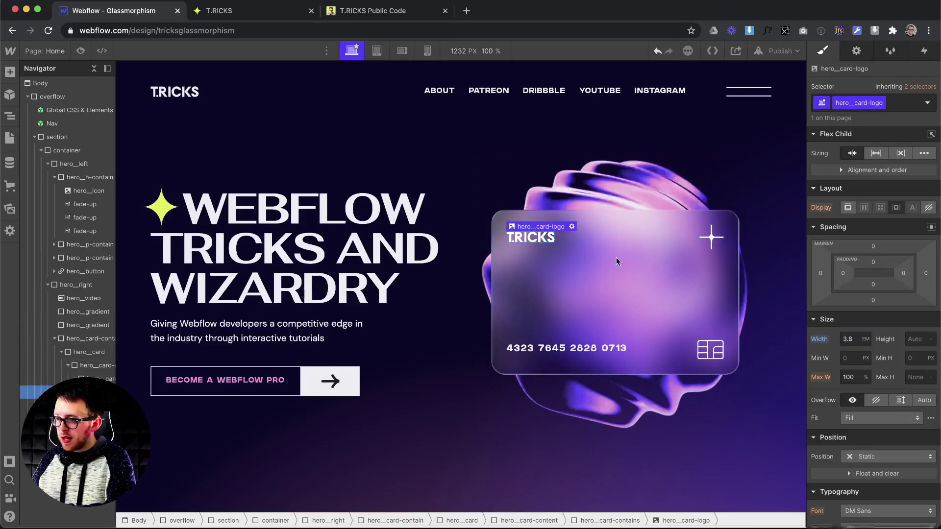
left_click(845, 338)
type("6.5")
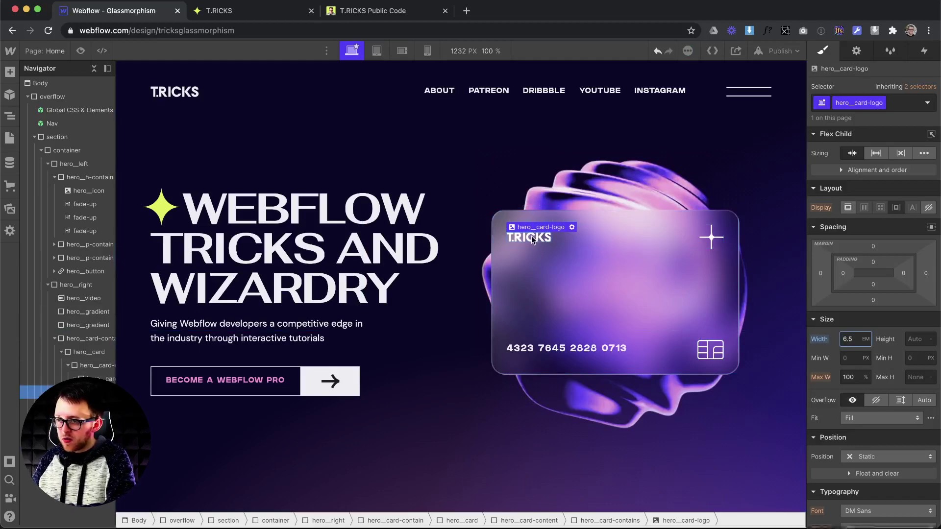
Step: Set the opacity of the hero__card-contains rows to 60%
left_click(629, 280)
left_click(633, 237)
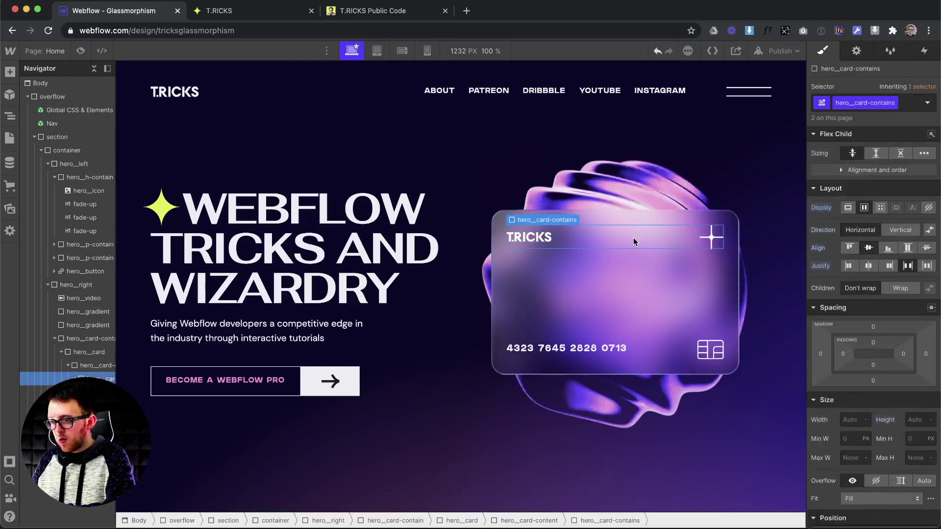
scroll(864, 421, "down", 10)
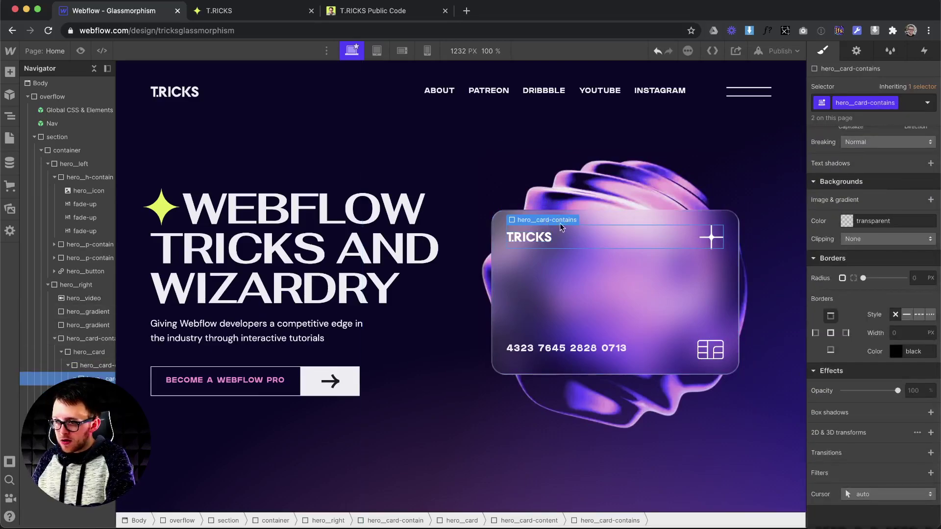
left_click(656, 351)
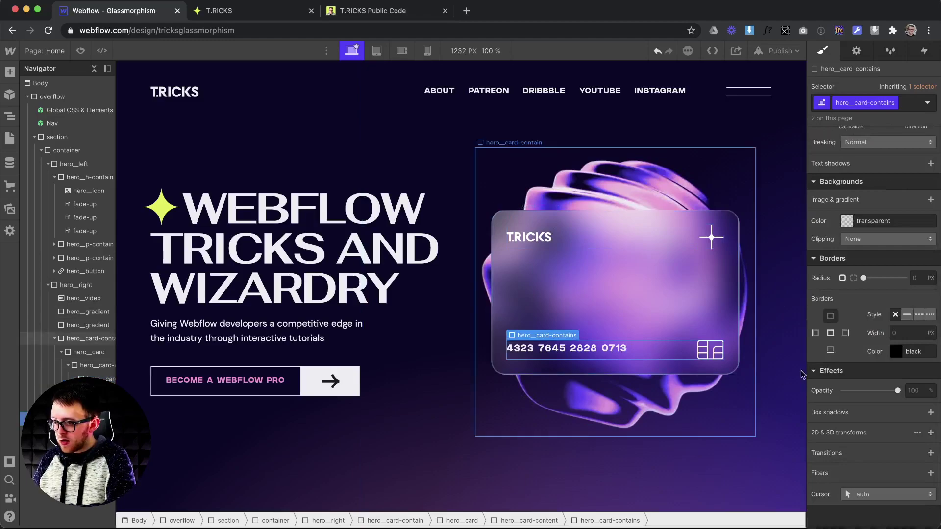
left_click_drag(892, 392, 872, 391)
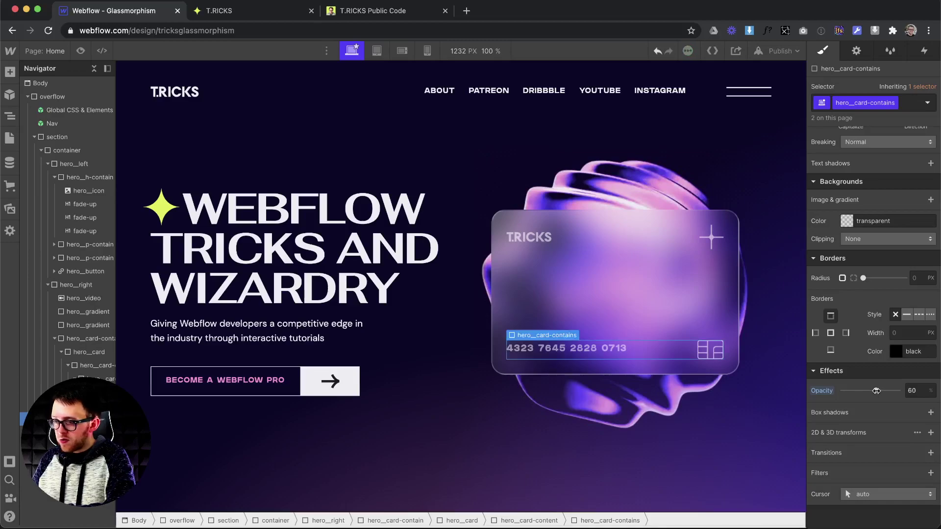
Step: Add a div block inside hero__card-content and place it above the logo and icon row
left_click(634, 282)
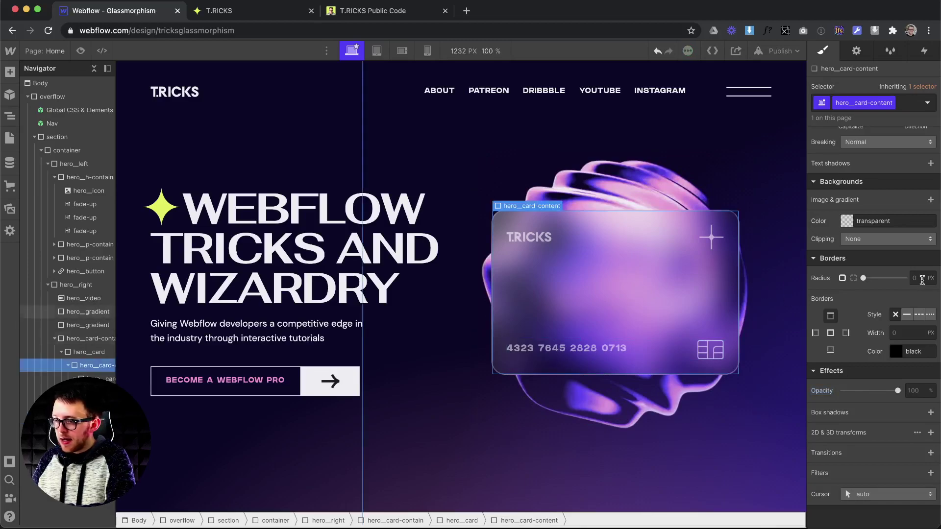
scroll(915, 307, "up", 10)
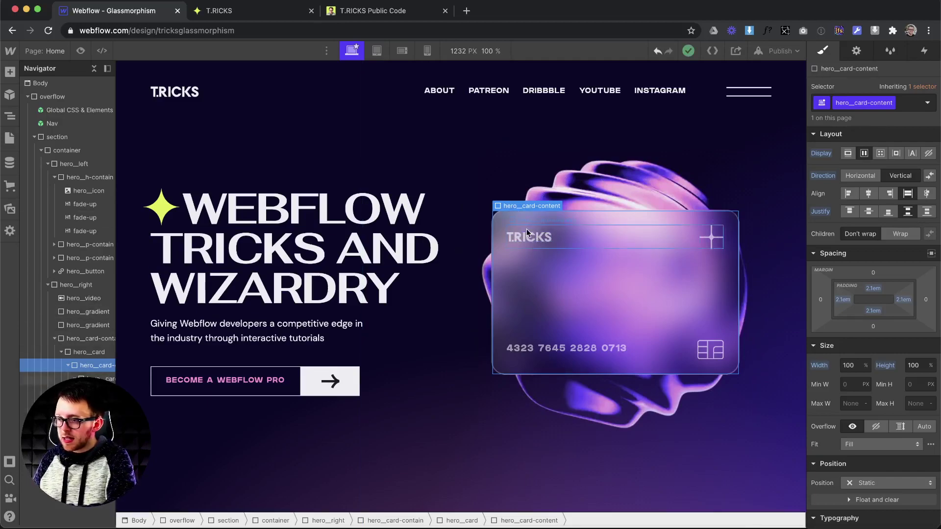
left_click(10, 73)
left_click_drag(45, 305, 553, 275)
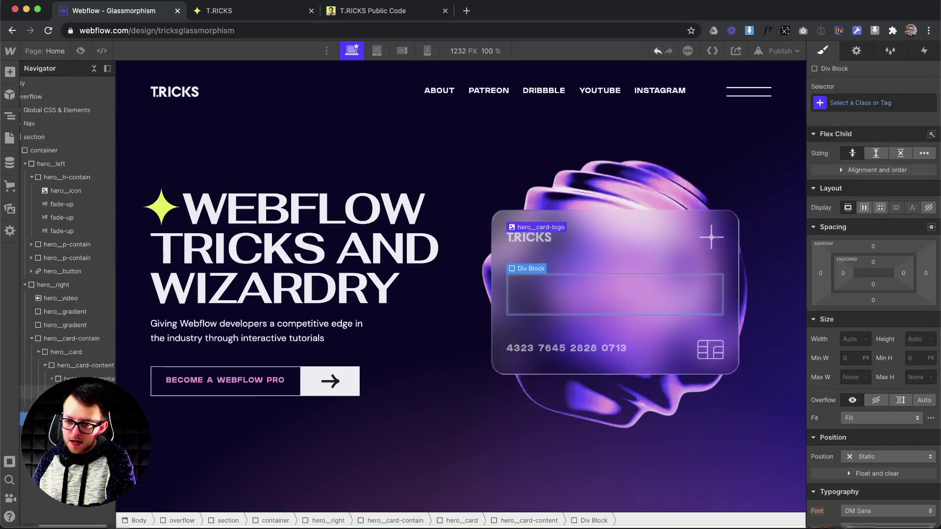
left_click(613, 237)
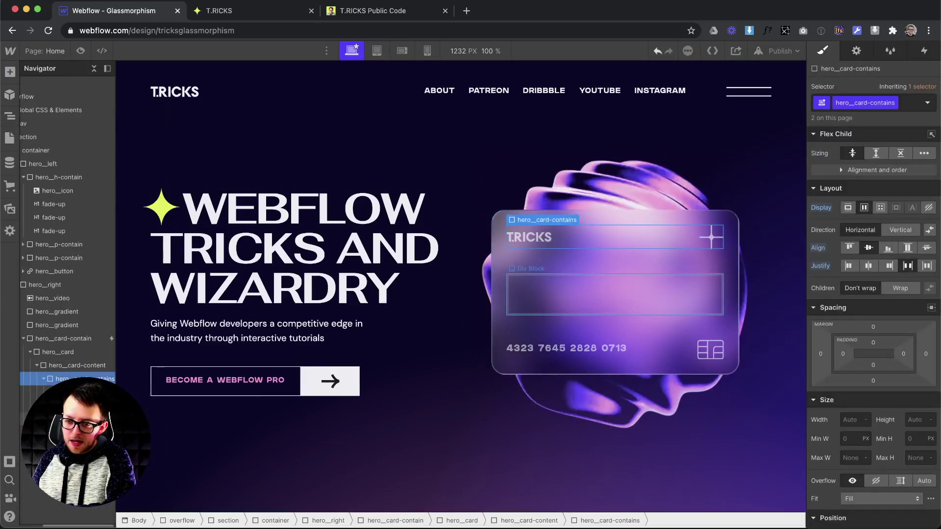
left_click(615, 294)
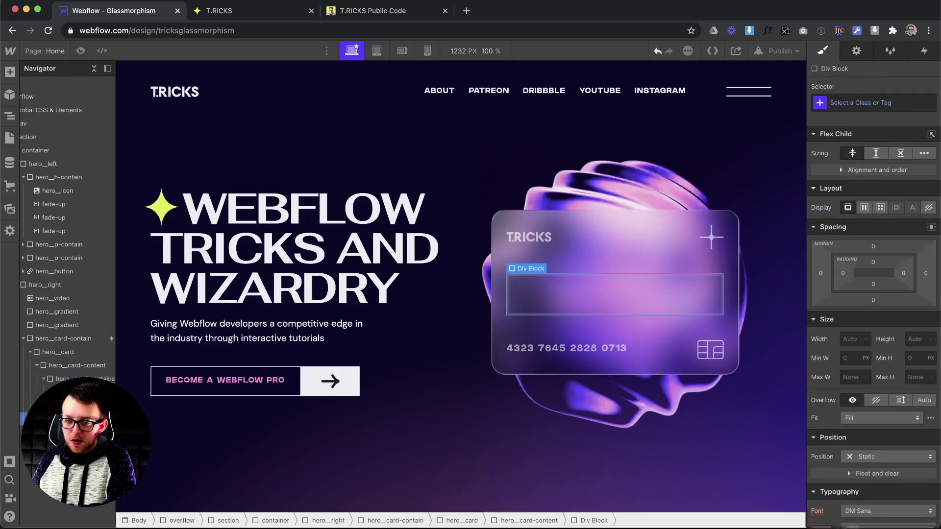
left_click_drag(615, 294, 613, 227)
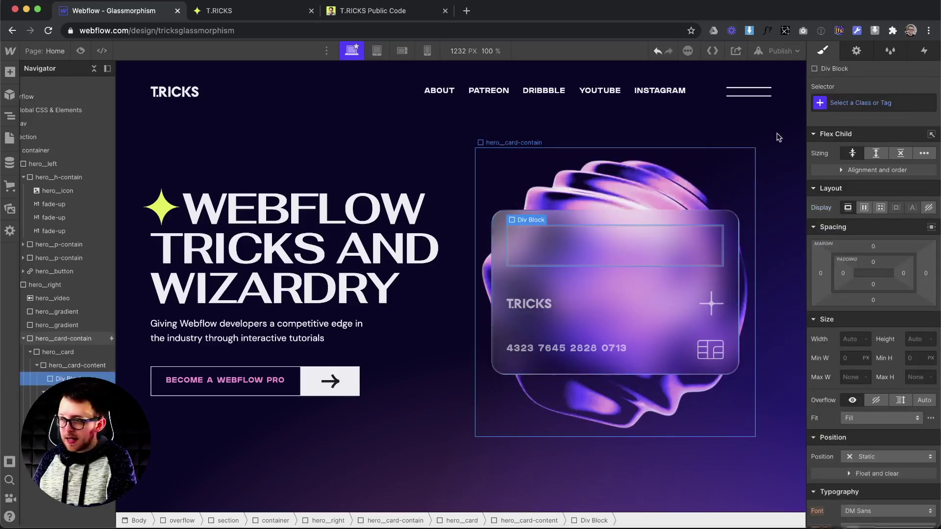
Step: Give the new div block the class hero__card-shadow
left_click(862, 103)
type("he")
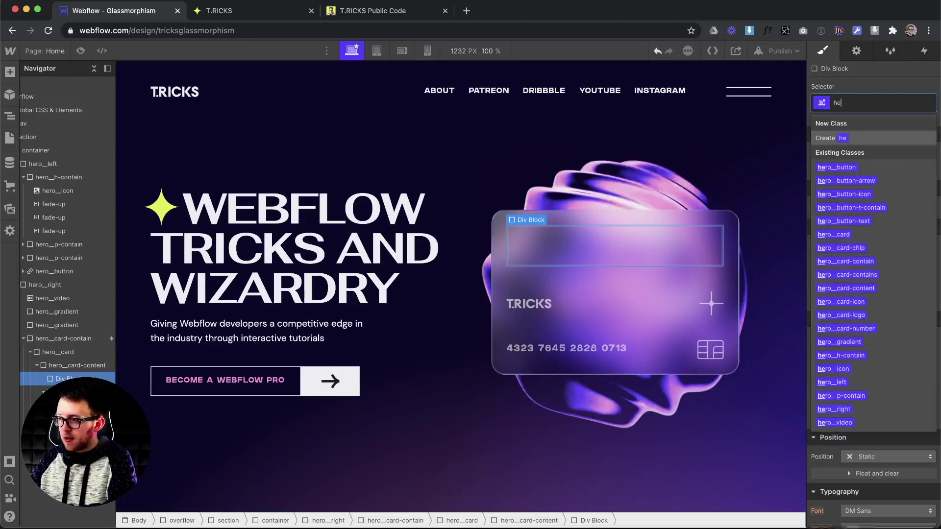
type("ro__card-sh")
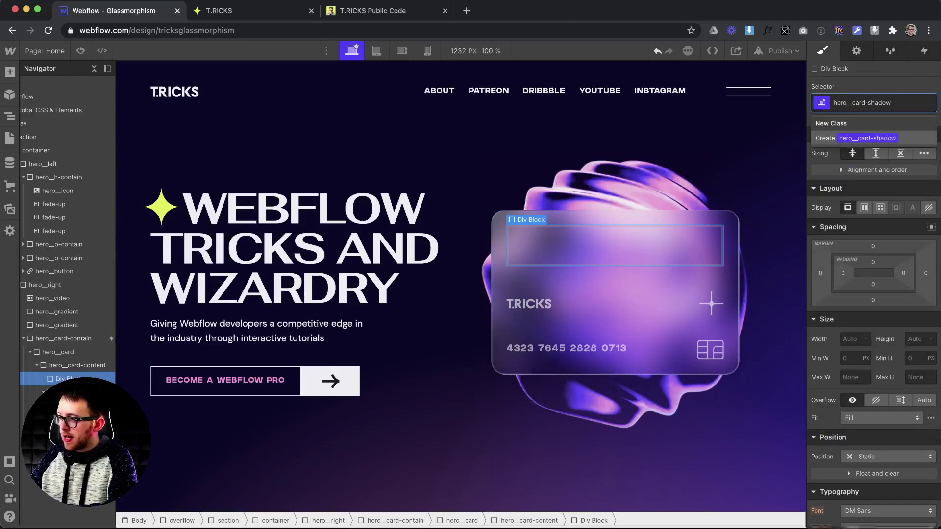
type("adow")
key("Return")
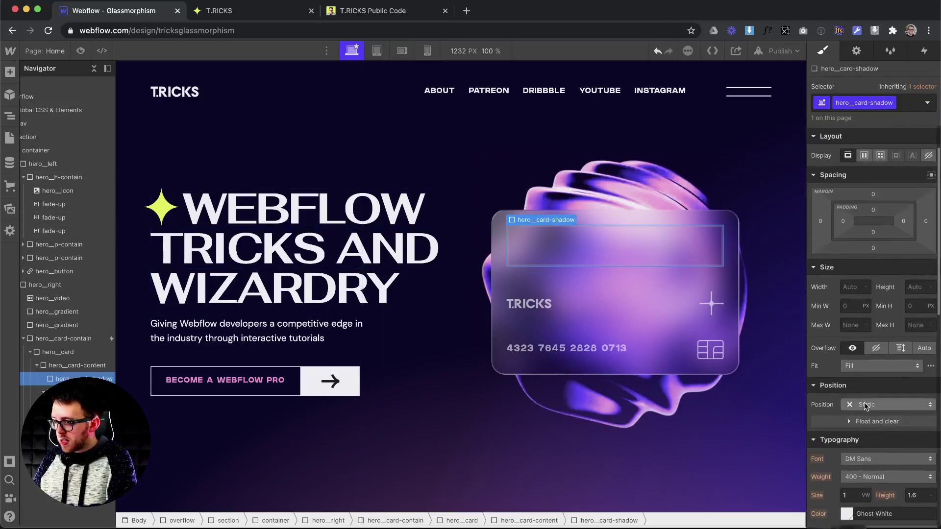
Step: Set hero__card-shadow to absolute positioning, anchored to the top-left corner of its parent
left_click(865, 405)
left_click(868, 434)
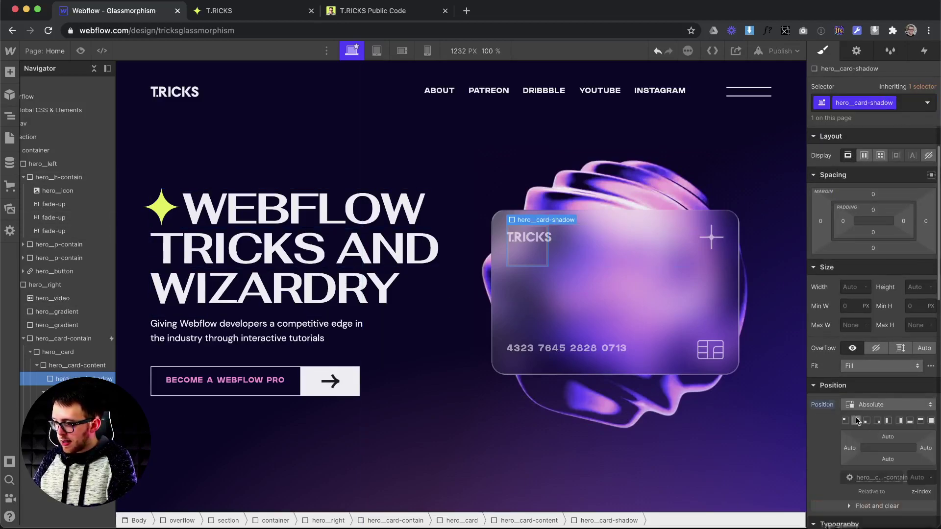
left_click(846, 421)
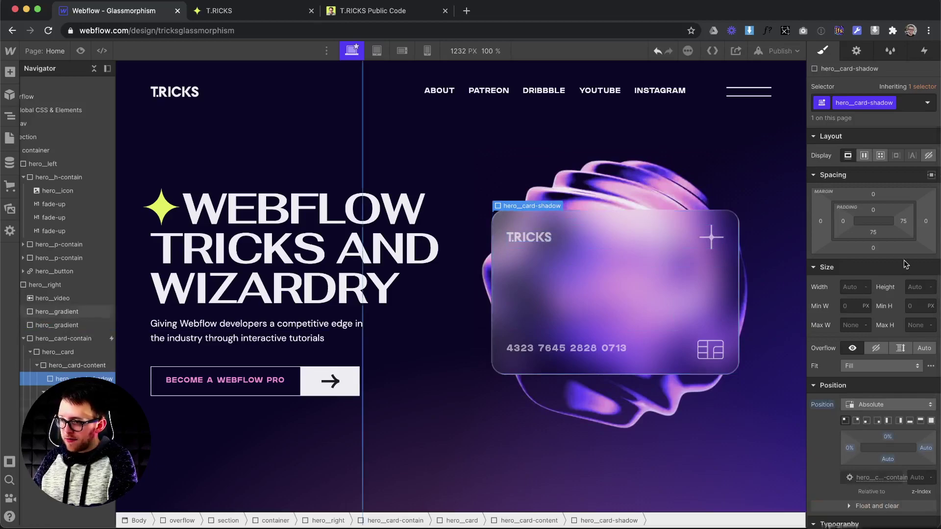
Step: Set the width and height of hero__card-shadow to 50em each
left_click(849, 289)
key("Return")
left_click(914, 286)
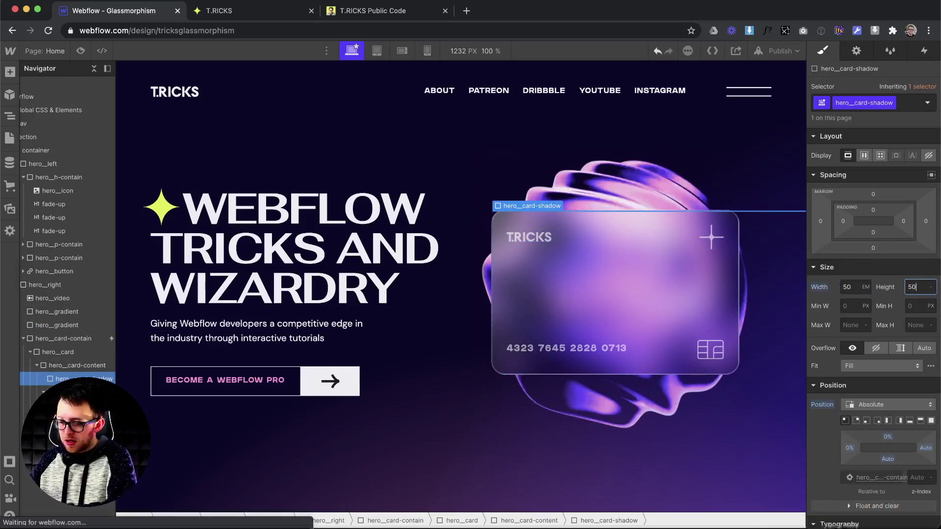
type("50em")
key("Return")
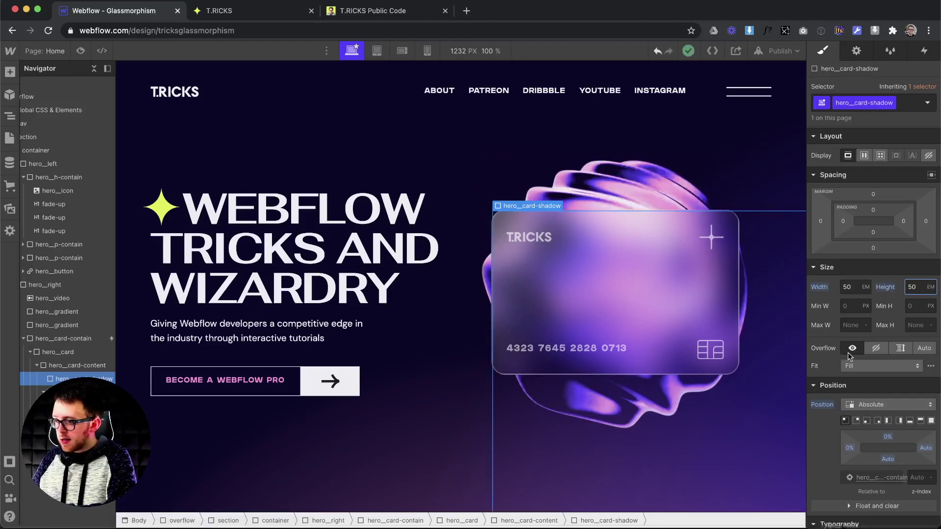
Step: Add a radial gradient background to hero__card-shadow with its inner stop in the Blue swatch (#0d0628) made partly transparent
scroll(862, 345, "down", 10)
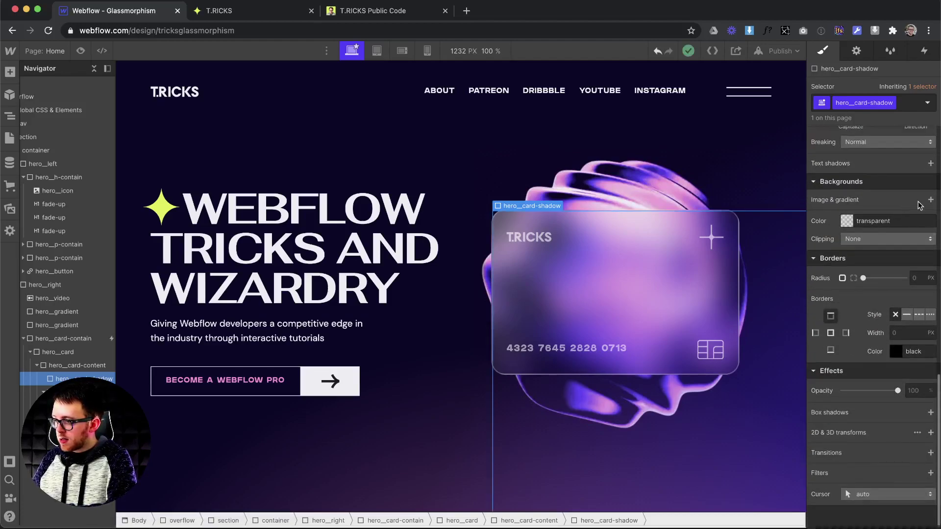
left_click(929, 201)
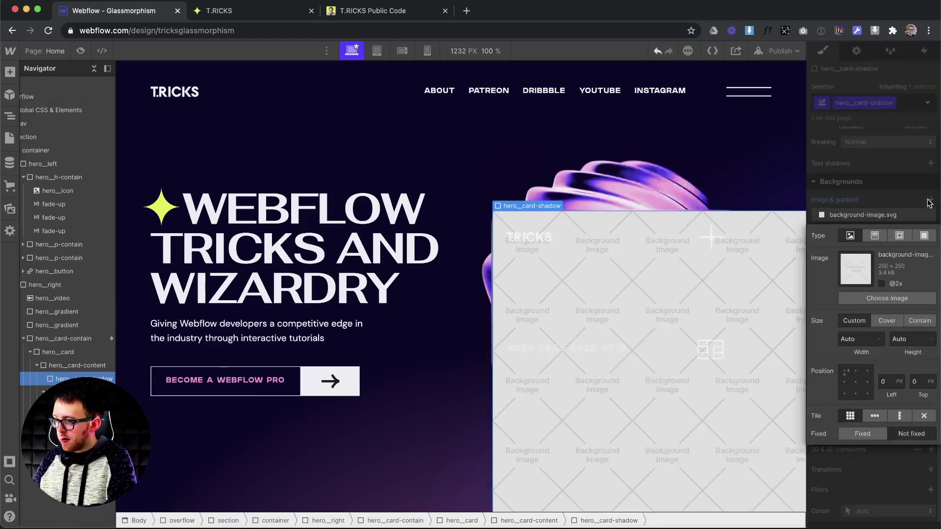
left_click(873, 236)
left_click(888, 237)
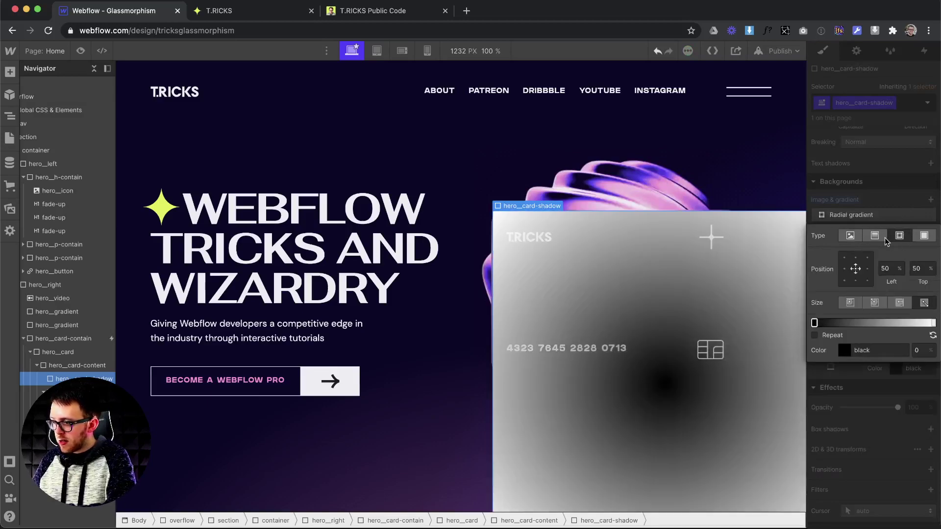
left_click(842, 350)
left_click(913, 330)
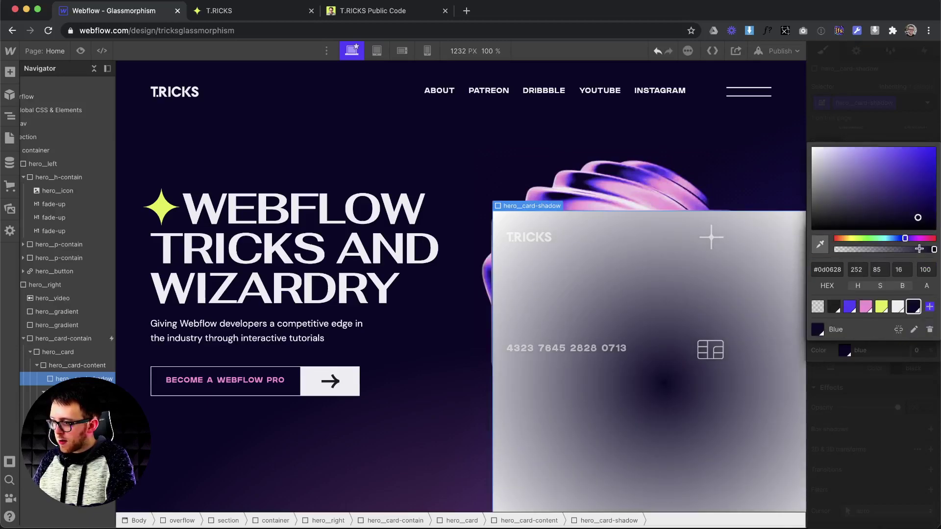
left_click_drag(913, 252, 885, 256)
left_click(891, 355)
Step: Set the gradient's outer stop to Blue (#0d0628) with 0 alpha and move that stop to 64%
left_click(931, 323)
left_click(853, 350)
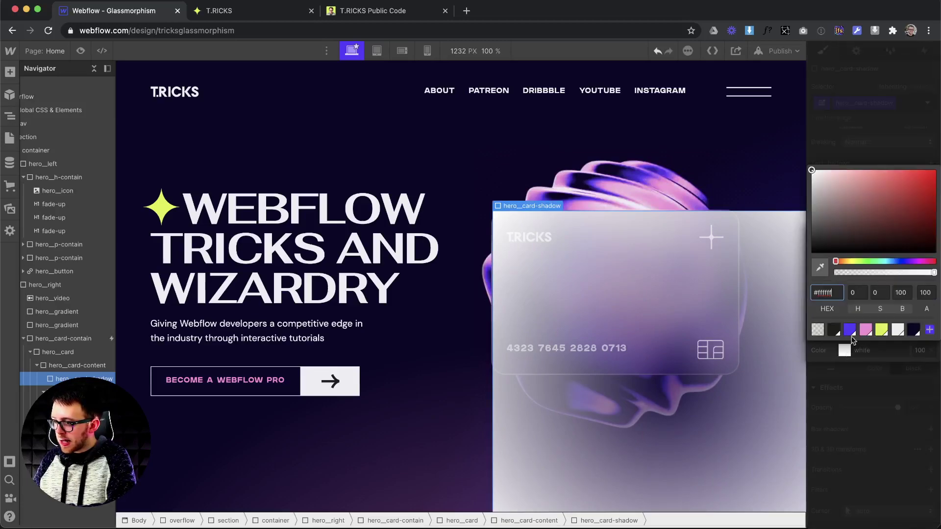
left_click(914, 331)
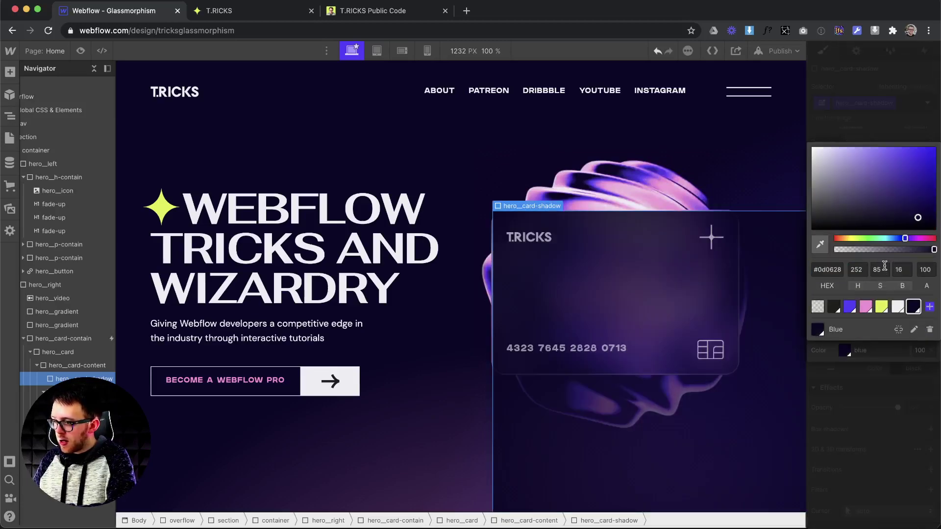
left_click_drag(883, 251, 784, 260)
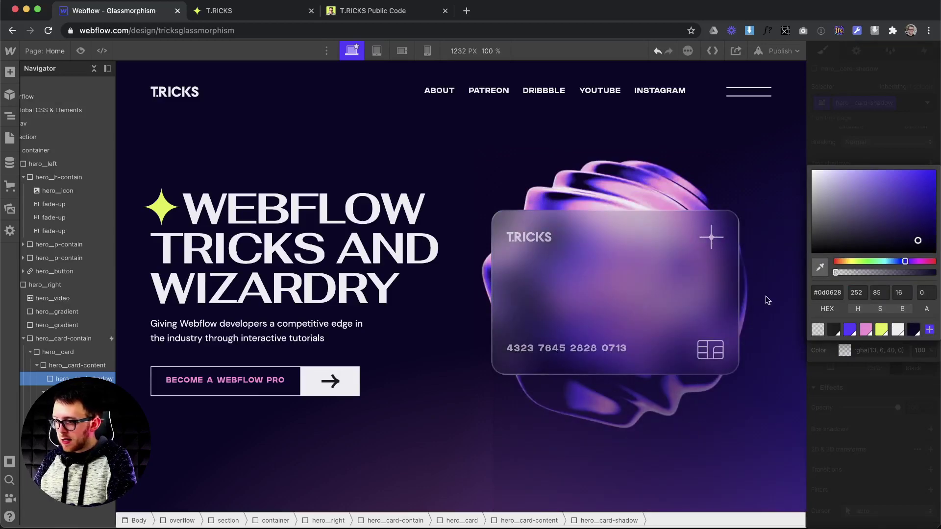
left_click(909, 363)
left_click_drag(931, 323, 890, 327)
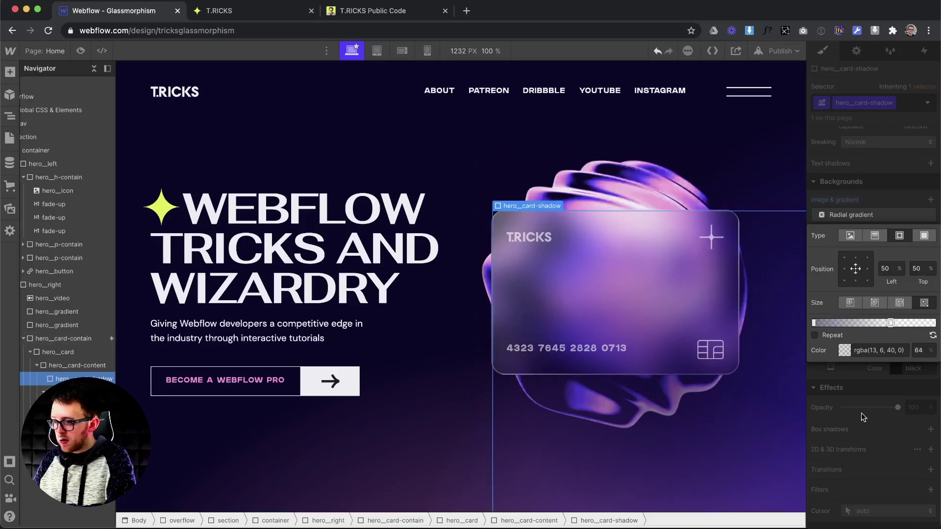
left_click(863, 425)
Step: Offset hero__card-shadow with negative margins based on -20em, fine-tuned to -20.5em top and -20.1em left
scroll(877, 261, "up", 10)
scroll(877, 261, "up", 2)
left_click(875, 247)
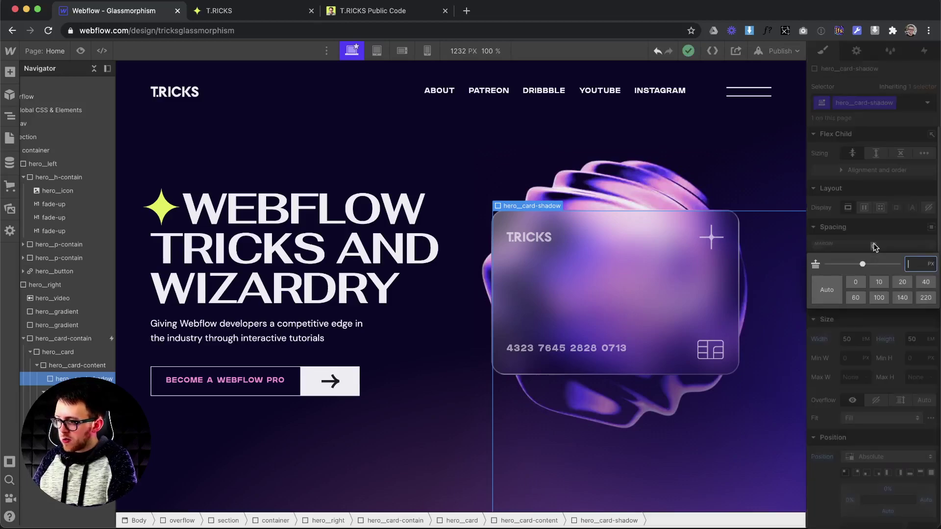
type("-20em")
key("Return")
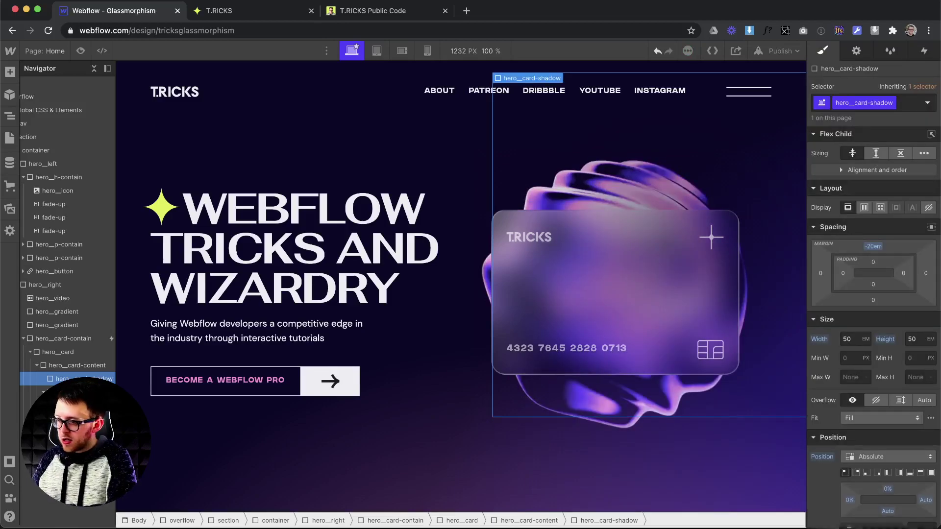
left_click(820, 273)
type("-20em")
key("Return")
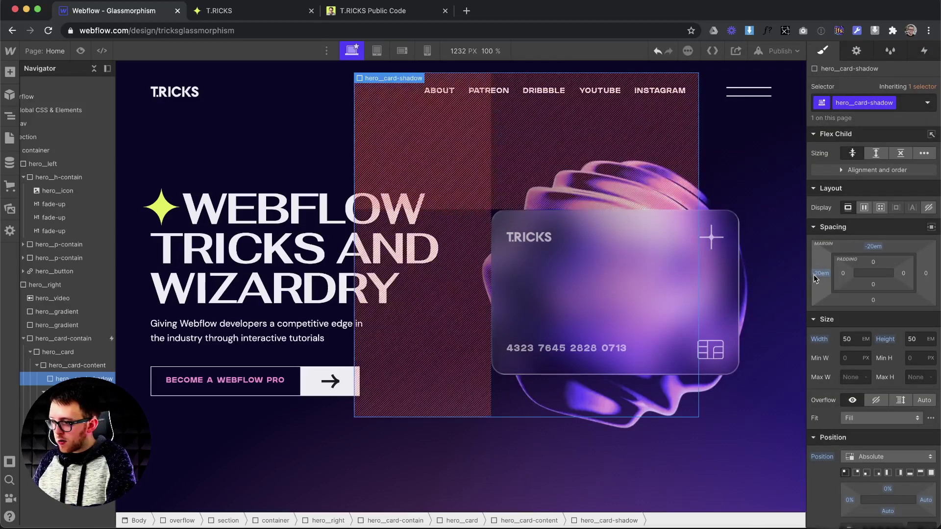
left_click_drag(815, 280, 815, 279)
left_click_drag(865, 251, 865, 253)
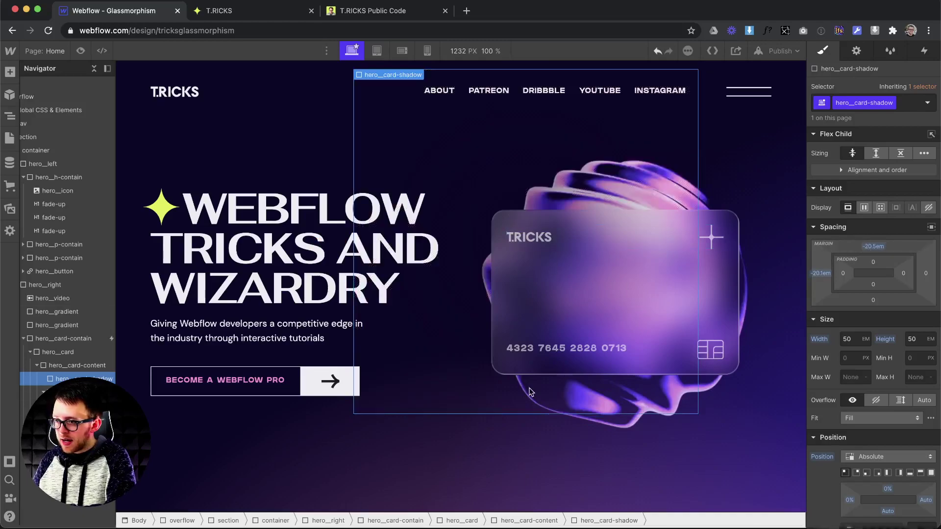
Step: Clip hero__card-content to the card shape with hidden overflow, relative positioning and a 2em border radius
left_click(63, 366)
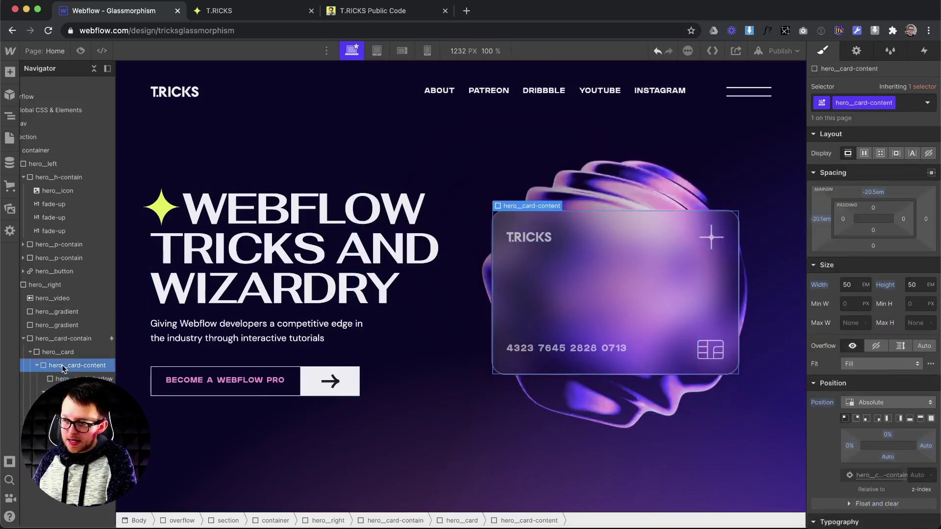
scroll(875, 361, "down", 2)
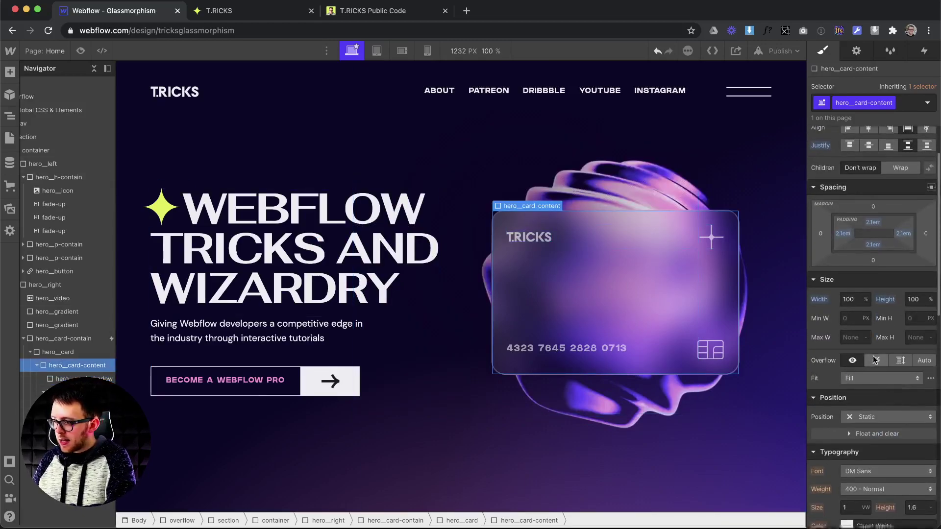
left_click(856, 416)
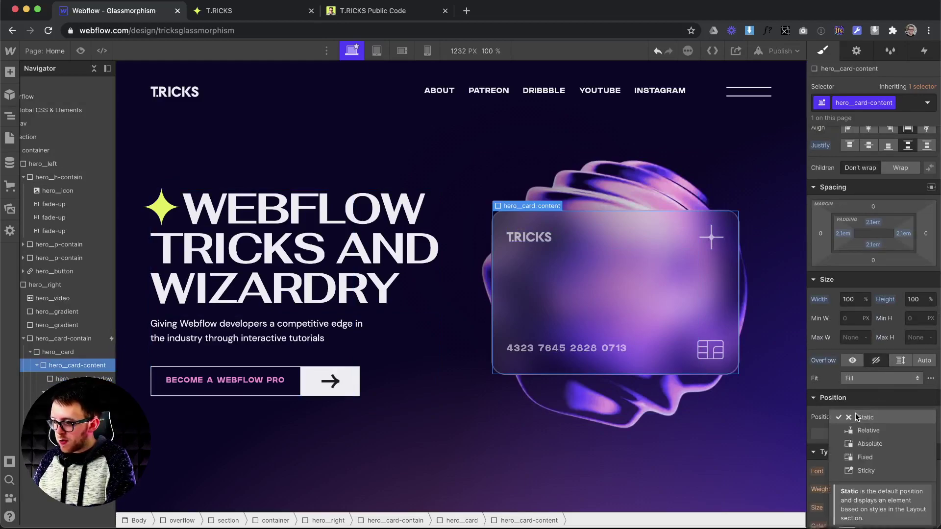
left_click(867, 431)
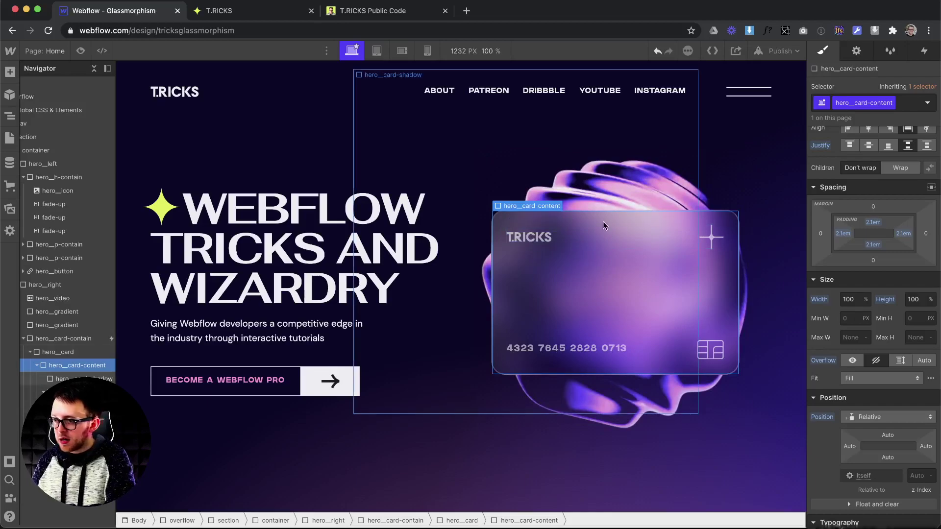
scroll(882, 343, "down", 10)
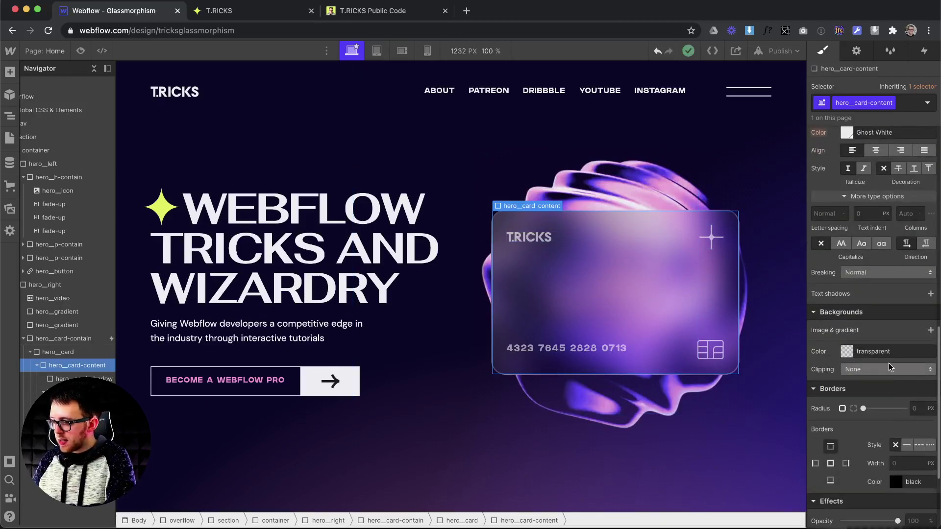
type("2e")
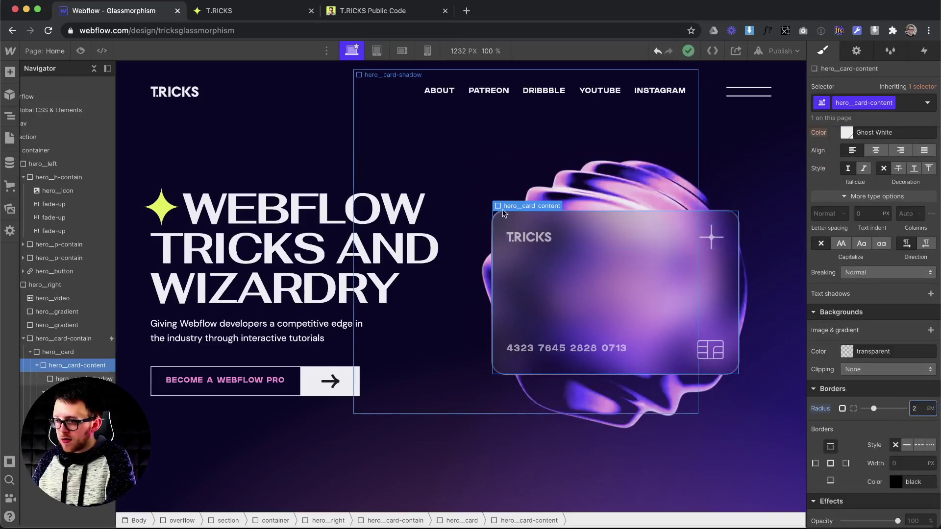
Step: Try rotating hero__card about its Y axis without perspective, and clear the transform
scroll(856, 337, "up", 10)
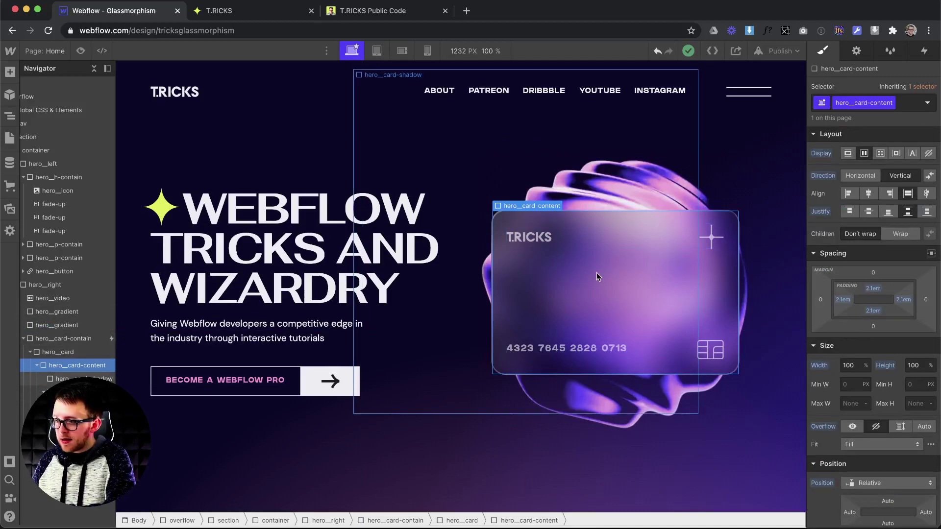
left_click(57, 352)
scroll(891, 380, "down", 10)
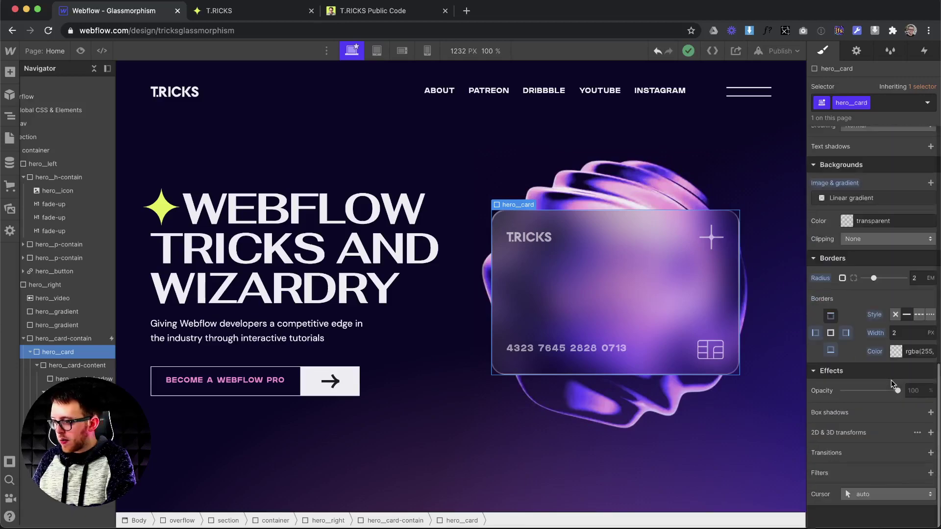
left_click(930, 432)
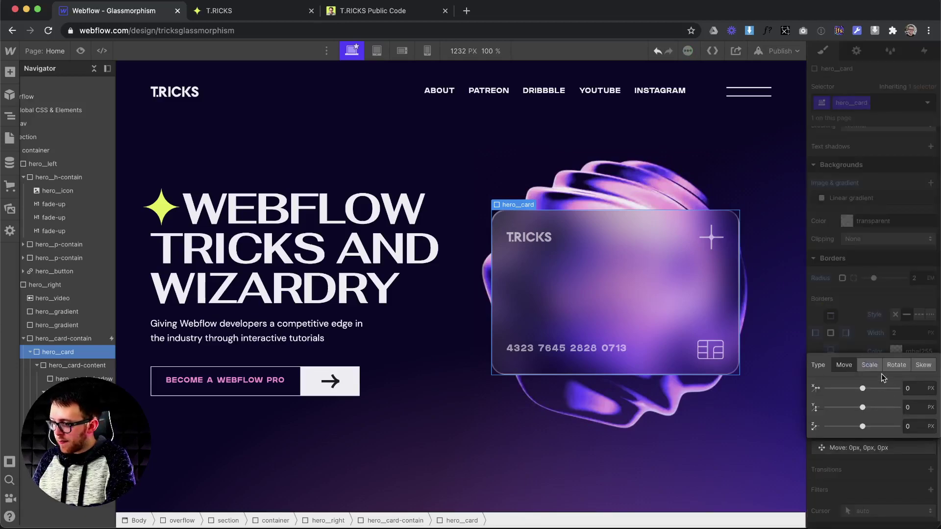
left_click(897, 366)
left_click_drag(863, 427, 844, 407)
left_click(846, 477)
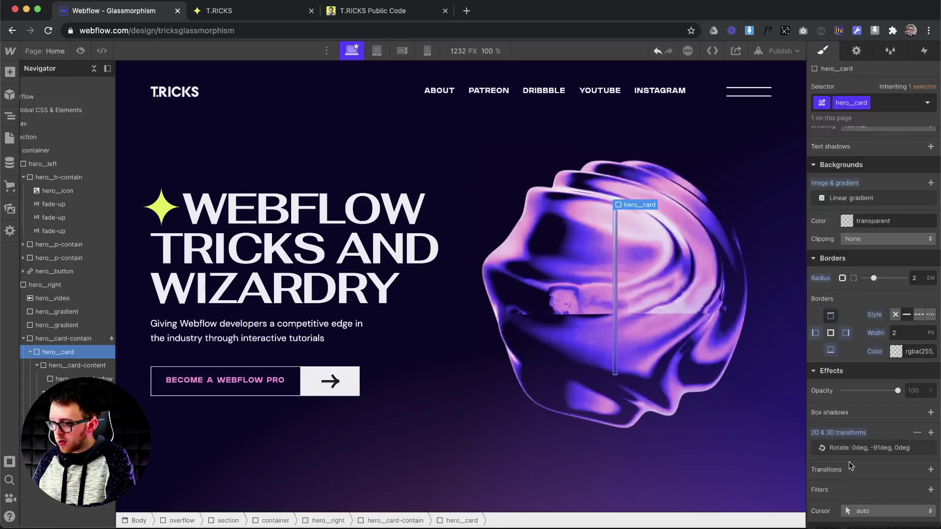
left_click(833, 434)
left_click(833, 468)
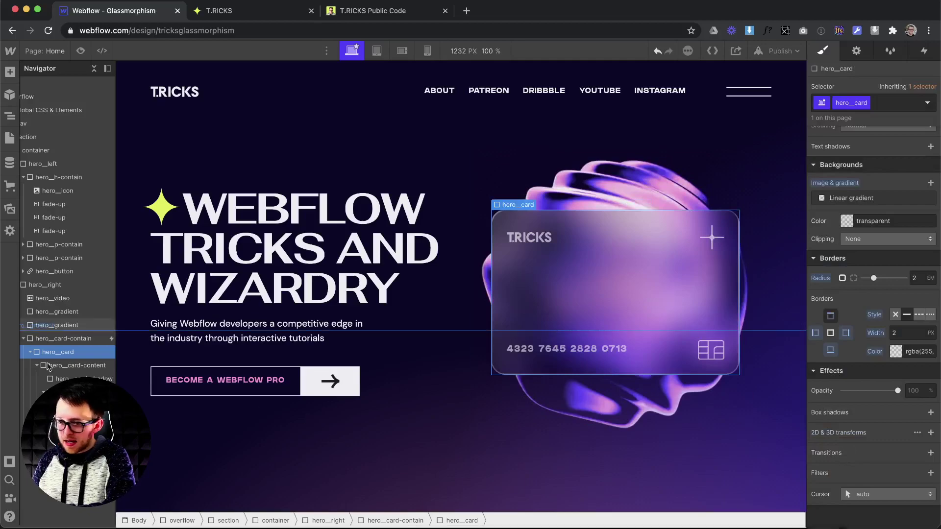
Step: Give hero__card-contain a children perspective distance in its transform settings
left_click(69, 339)
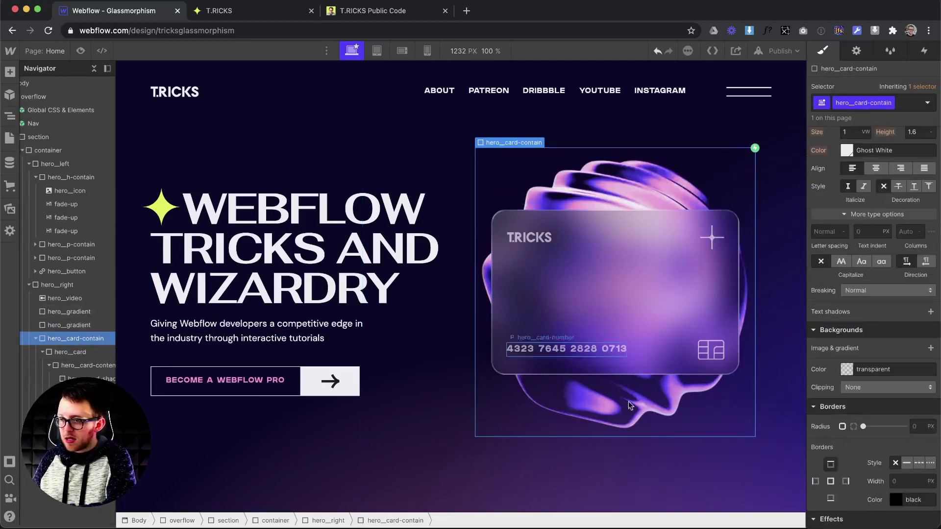
scroll(857, 422, "down", 5)
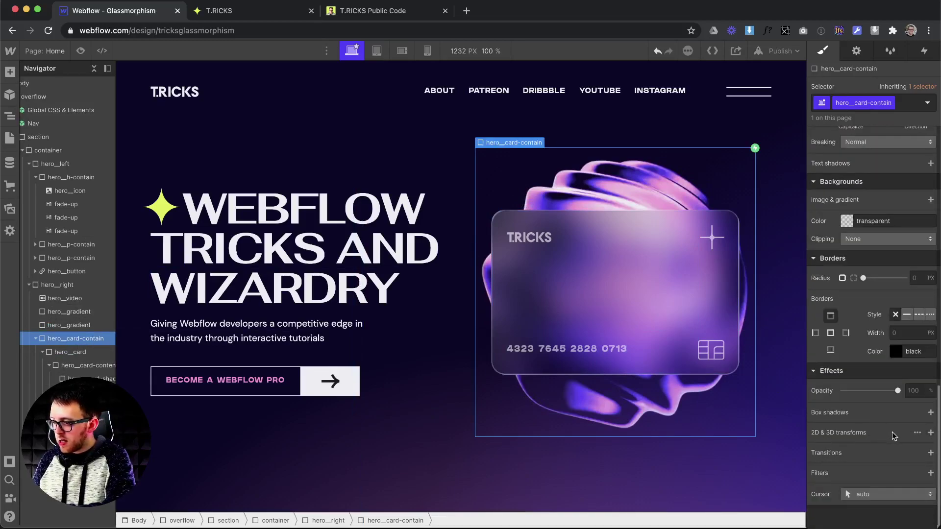
left_click(917, 433)
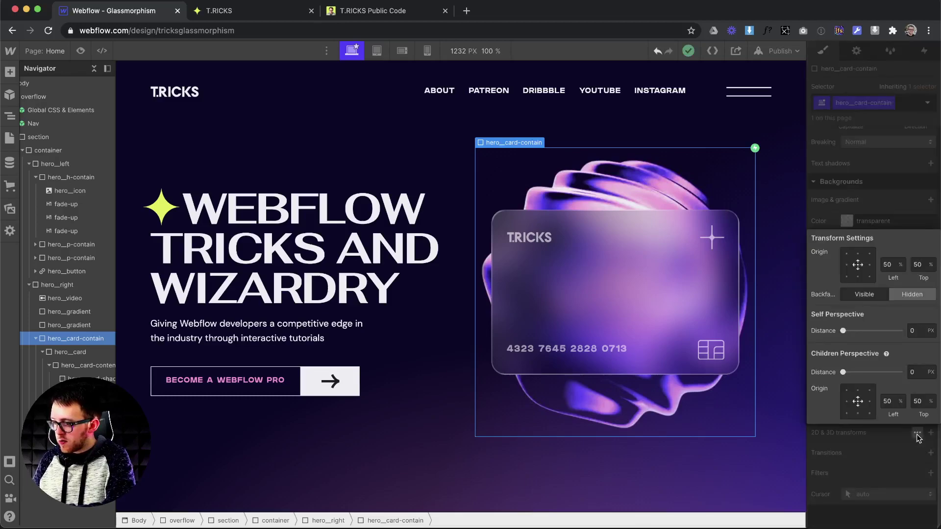
left_click_drag(841, 373, 881, 372)
left_click(919, 371)
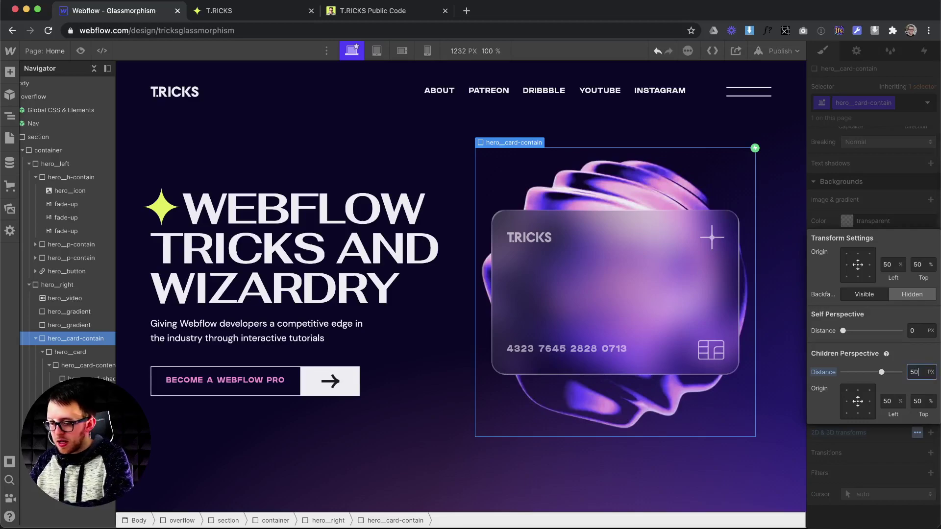
key("Escape")
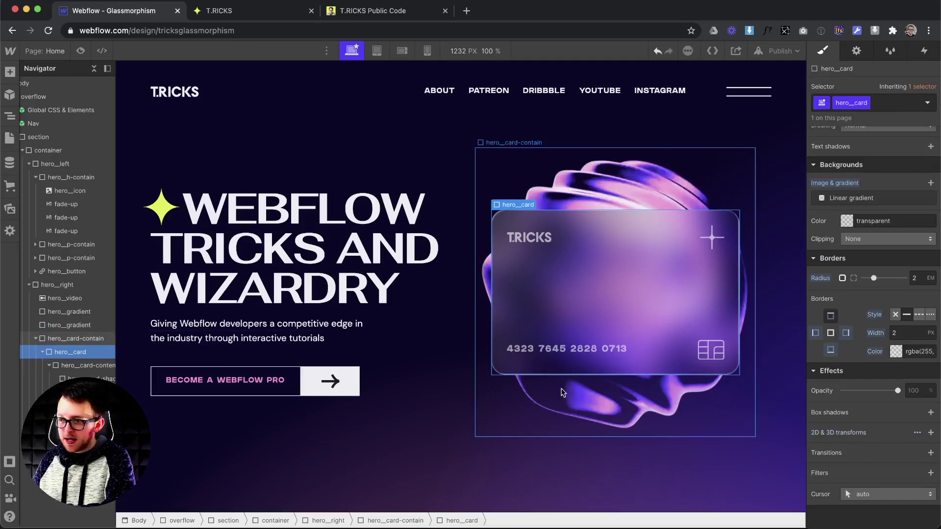
Step: Test a rotate transform on hero__card with 17 deg on Y and 37 deg on X, and reset both angles to 0
left_click(930, 433)
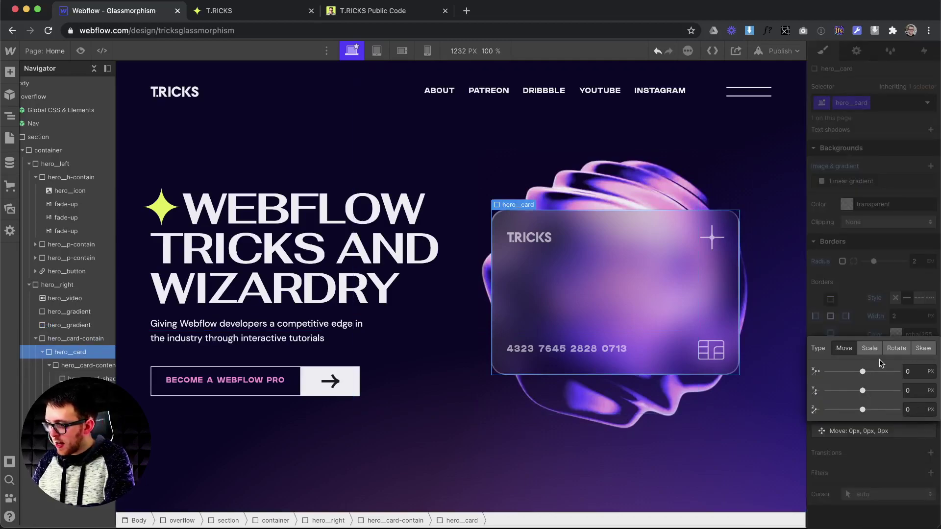
left_click(896, 348)
mouse_move(863, 391)
left_mouse_down()
mouse_move(846, 392)
mouse_move(866, 395)
left_mouse_up()
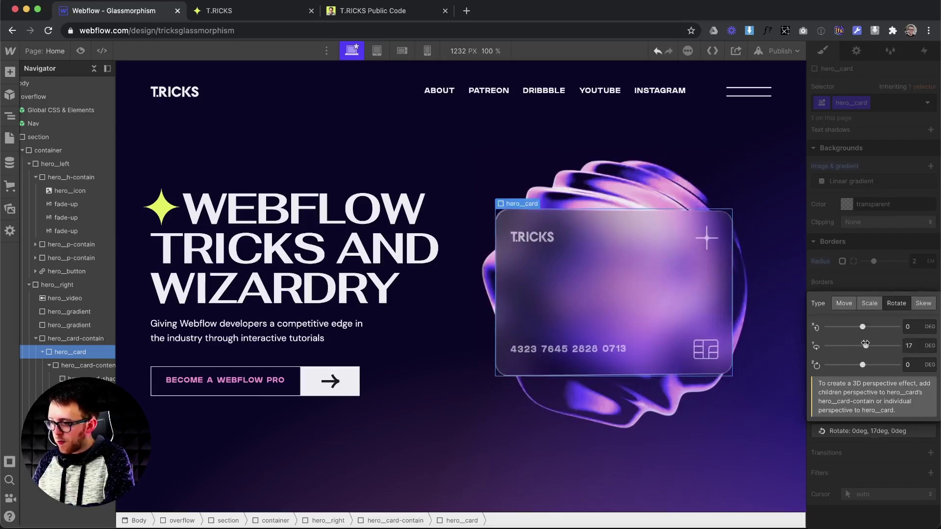
mouse_move(862, 328)
left_mouse_down()
mouse_move(850, 327)
mouse_move(870, 326)
left_mouse_up()
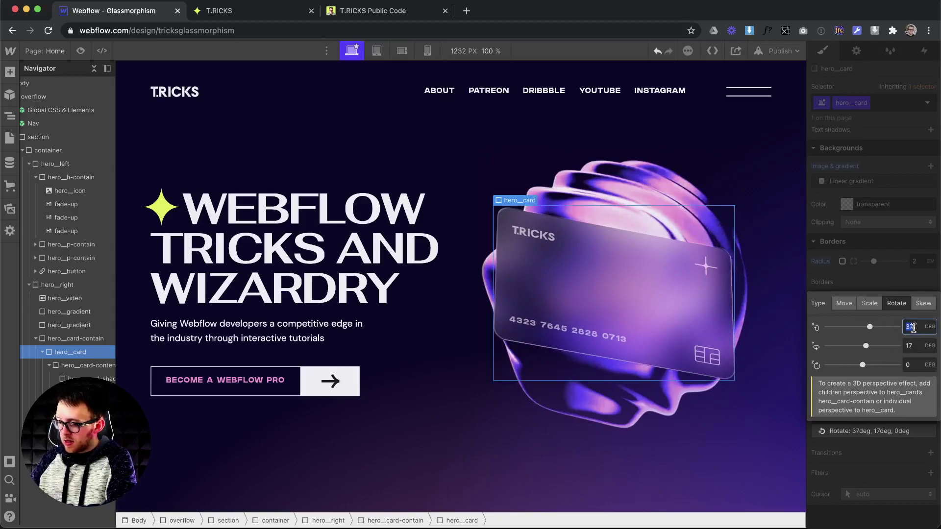
type("0")
left_click(913, 346)
type("0")
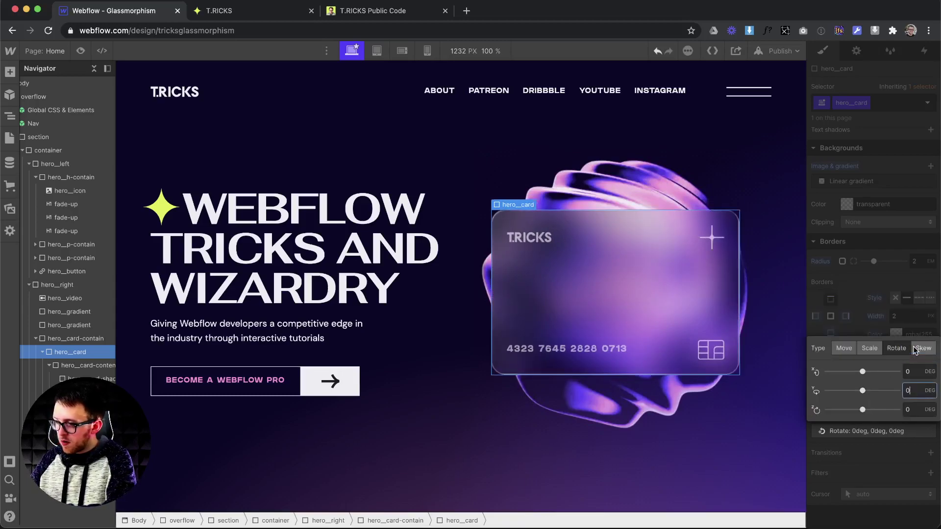
left_click(881, 276)
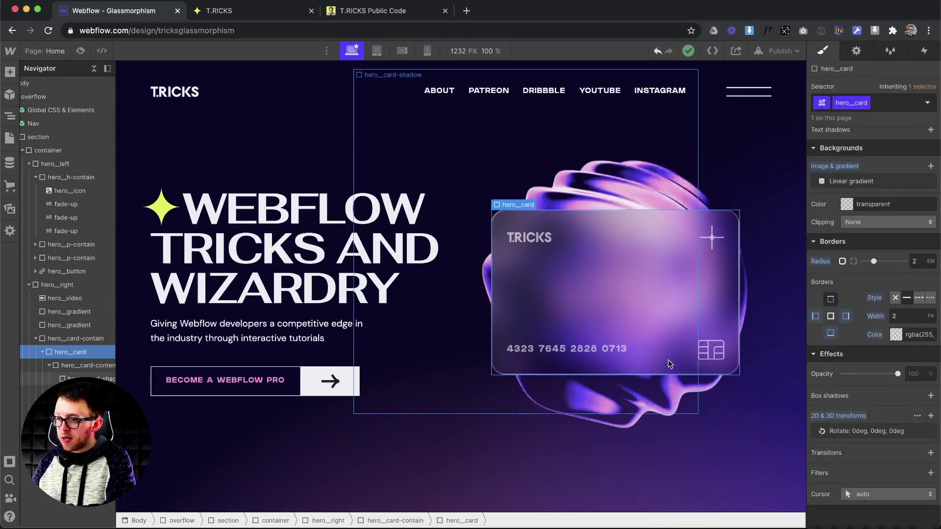
Step: Delete the existing Move Card mouse-move interaction trigger from hero__card-contain
left_click(66, 339)
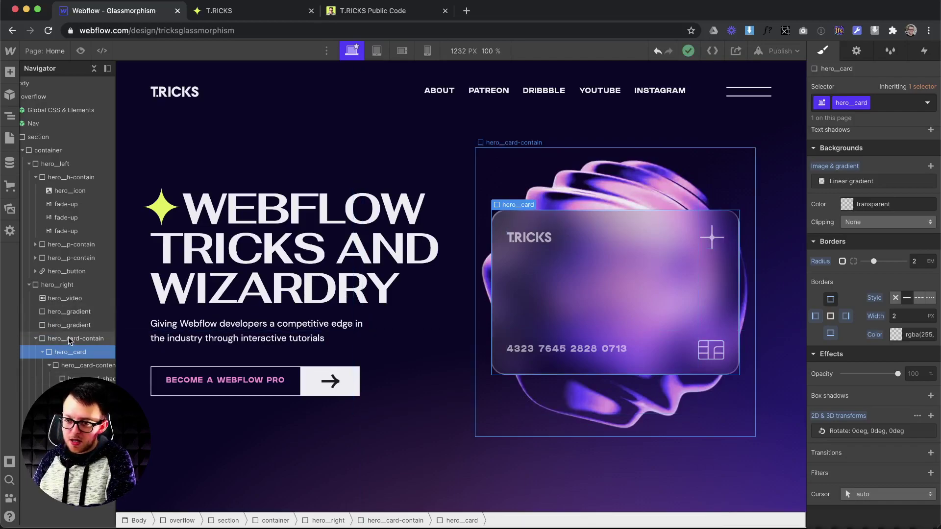
left_click(926, 51)
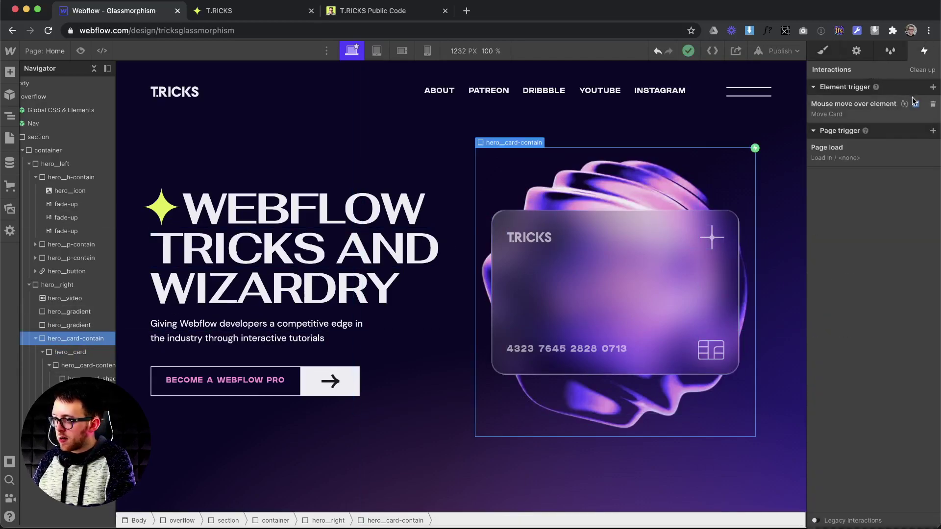
left_click(933, 106)
right_click(895, 145)
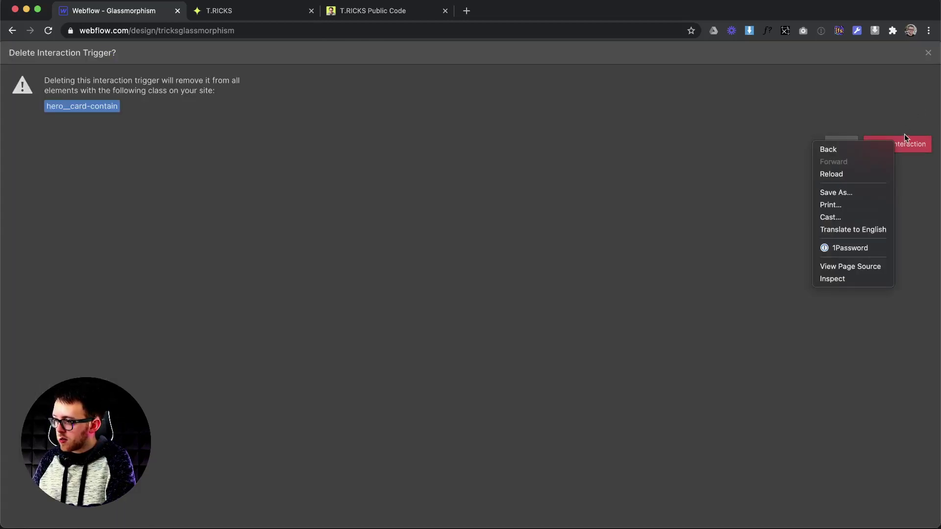
left_click(907, 137)
left_click(909, 141)
Step: Add a mouse-move-over-element trigger to hero__card-contain that plays a new mouse animation named My Moving Card
left_click(932, 87)
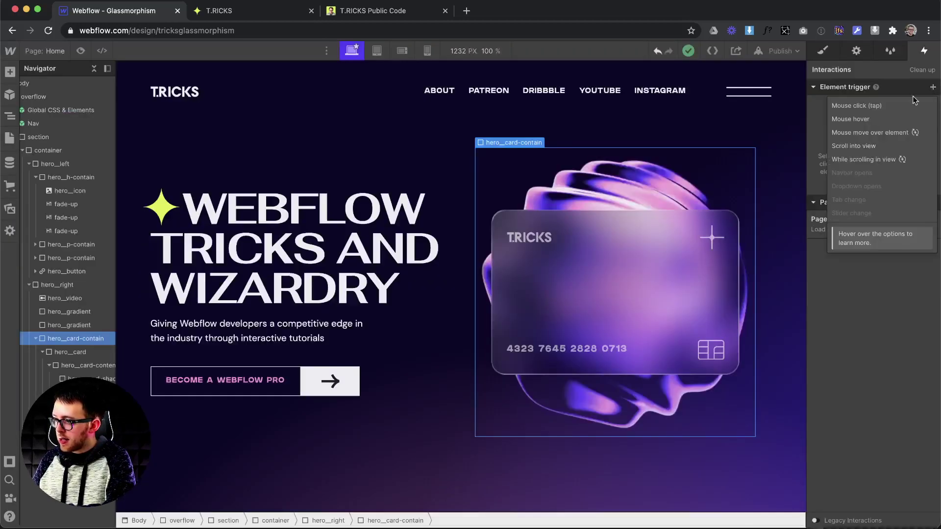
left_click(877, 134)
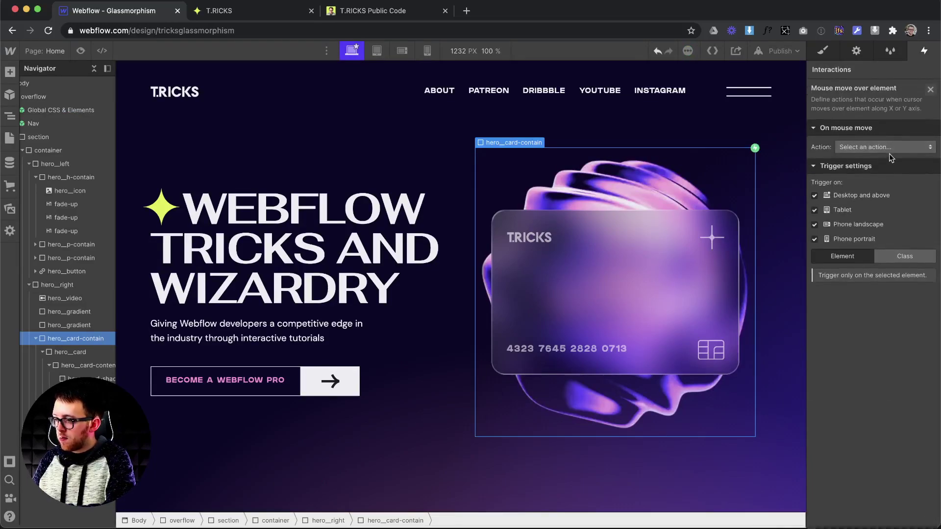
left_click(884, 148)
left_click(871, 175)
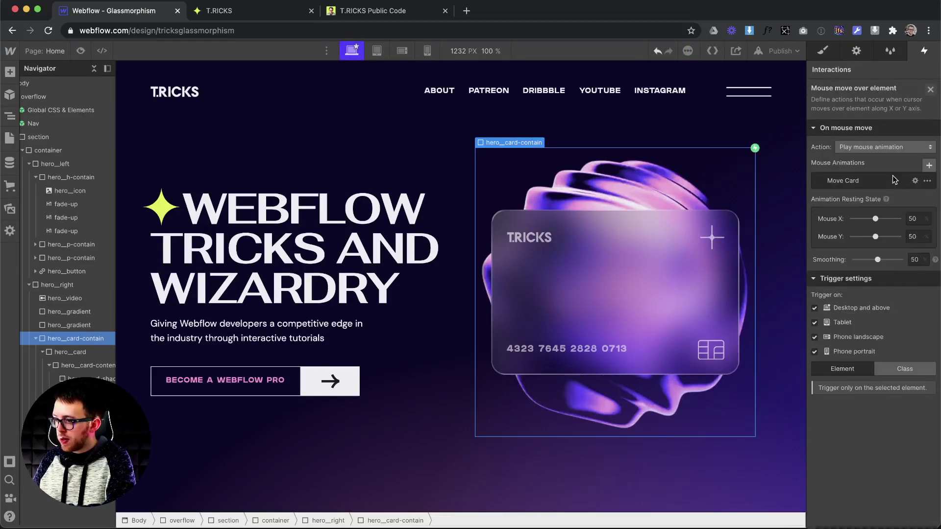
left_click(929, 164)
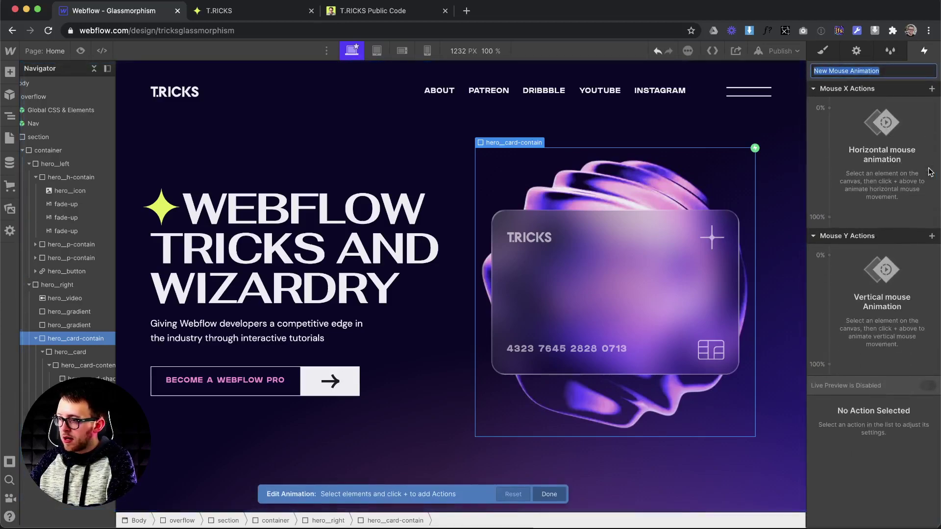
type("My Moving Card")
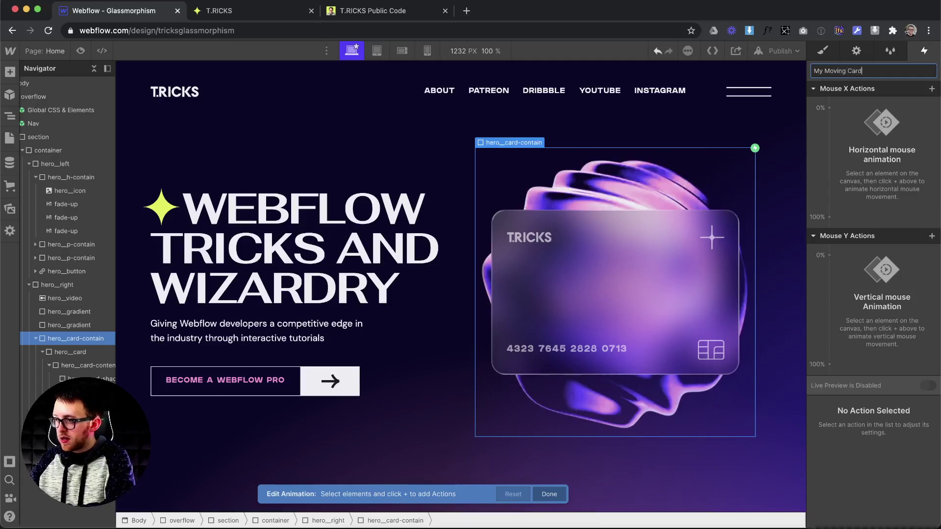
key("Return")
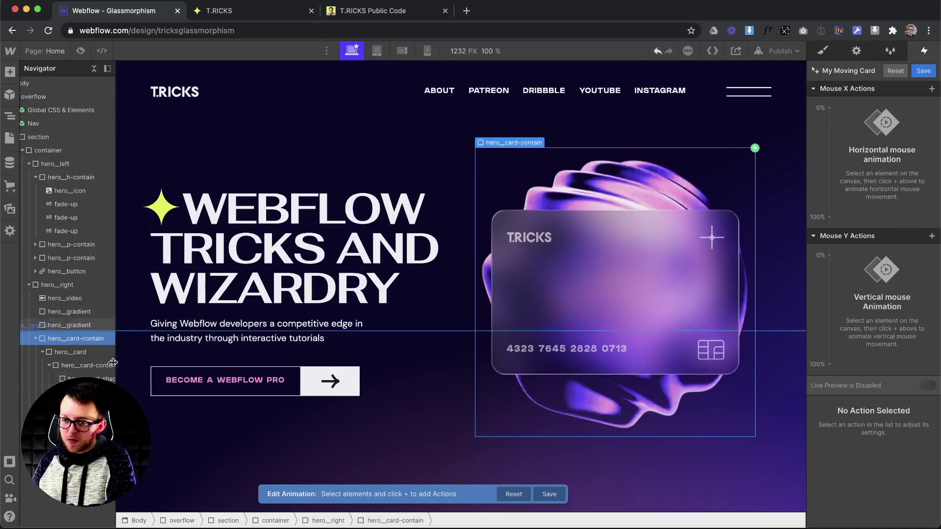
Step: Add a Rotate action for hero__card to the Mouse X actions and set its 0% keyframe to -20 deg on Y
left_click(85, 366)
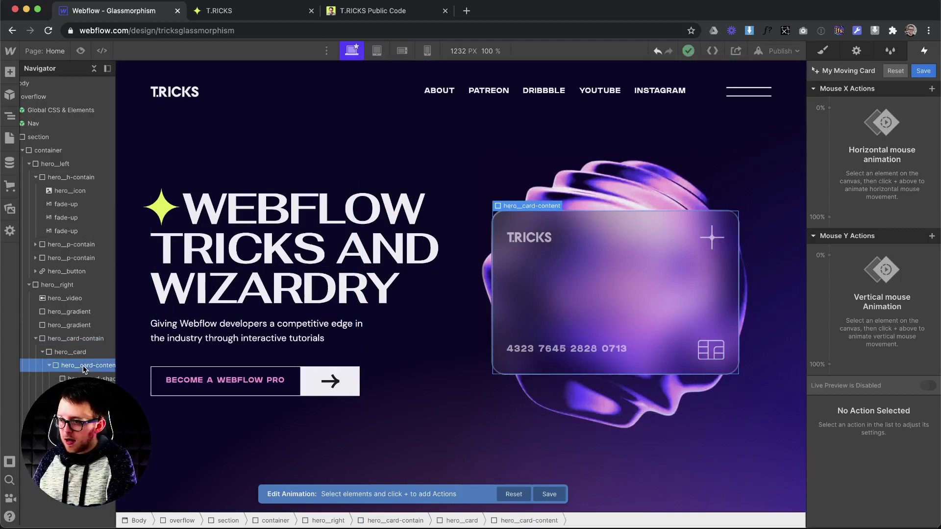
left_click(78, 354)
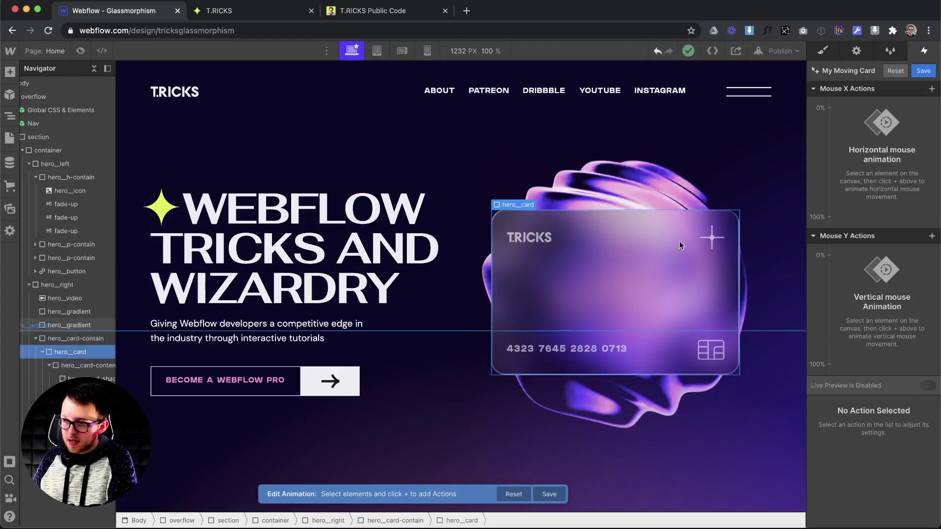
left_click(857, 112)
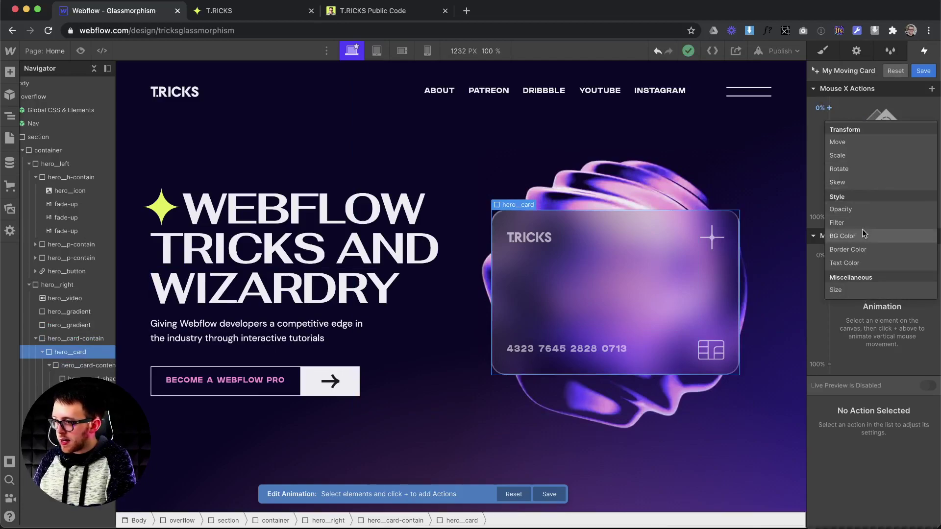
left_click(839, 169)
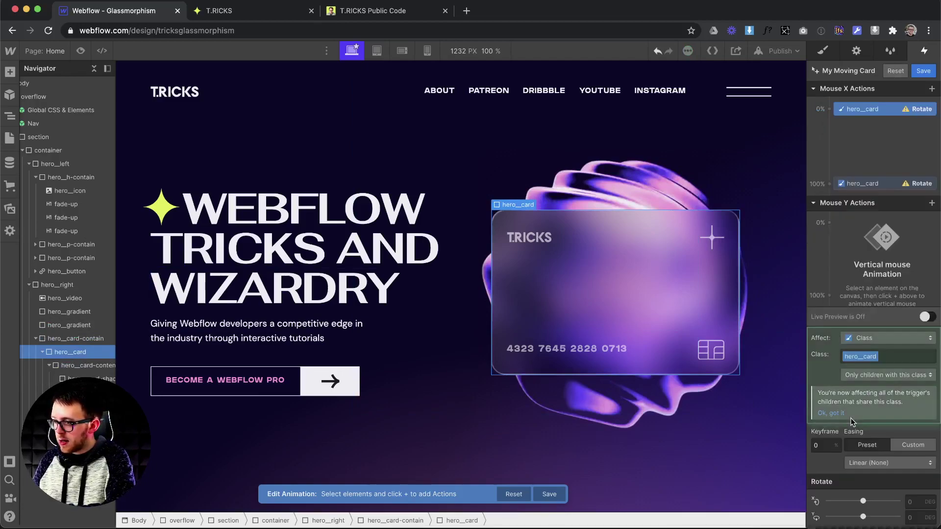
scroll(885, 485, "down", 1)
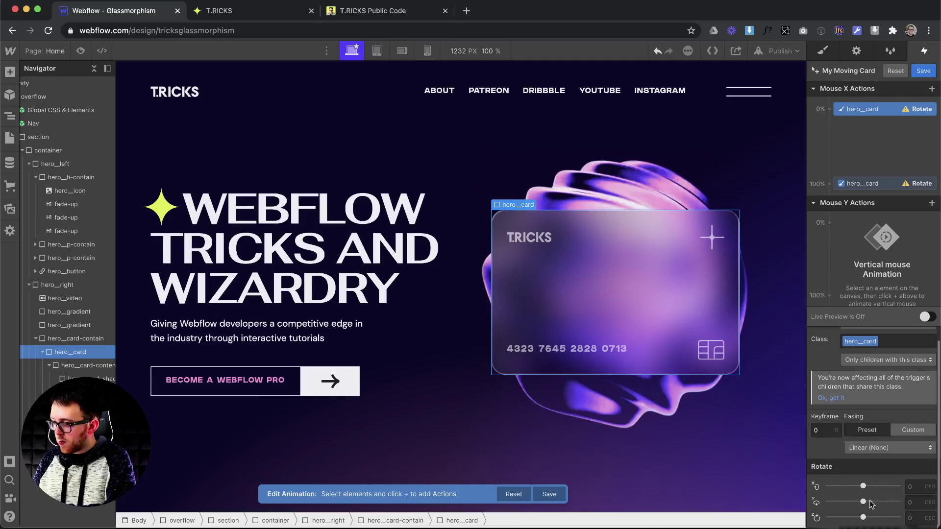
left_click_drag(863, 501, 860, 502)
Step: Set the Mouse X 100% keyframe's Y rotation to 20 deg and test the card's movement in live preview
left_click(867, 184)
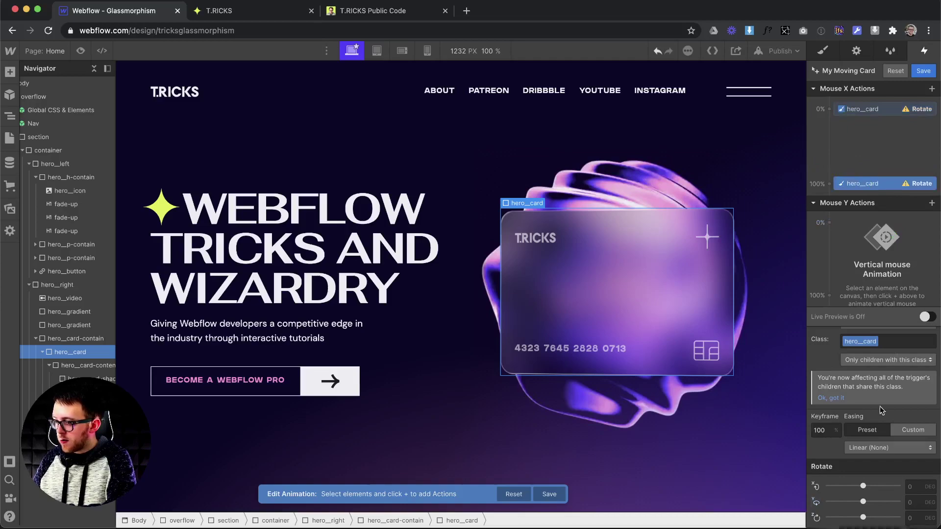
left_click_drag(865, 502, 867, 502)
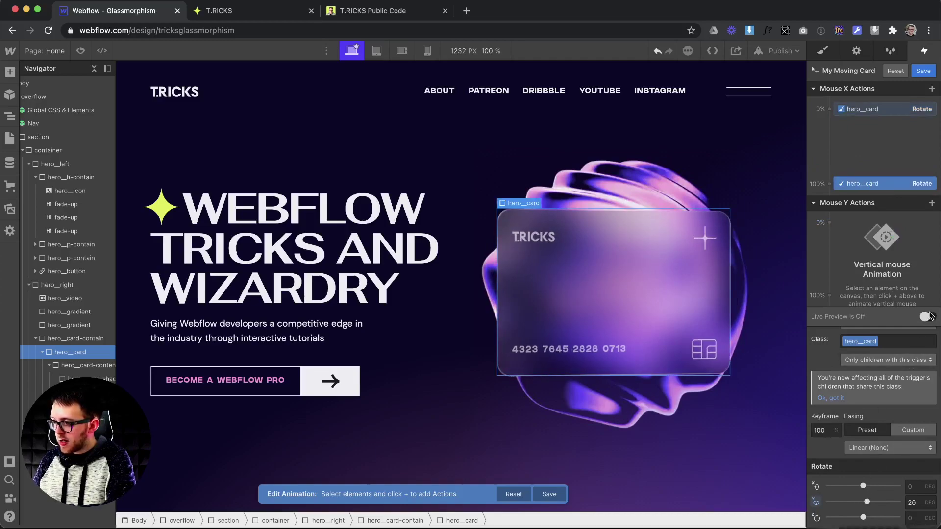
left_click(928, 318)
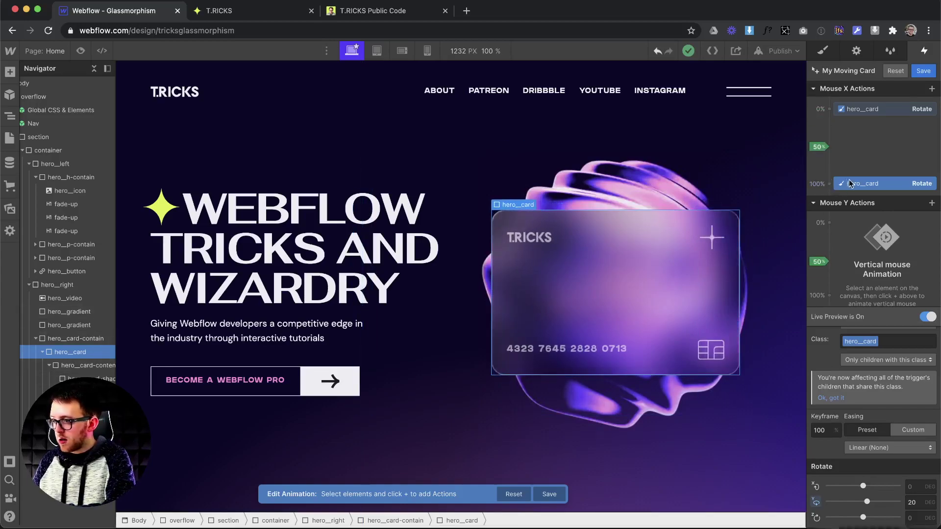
left_click(928, 317)
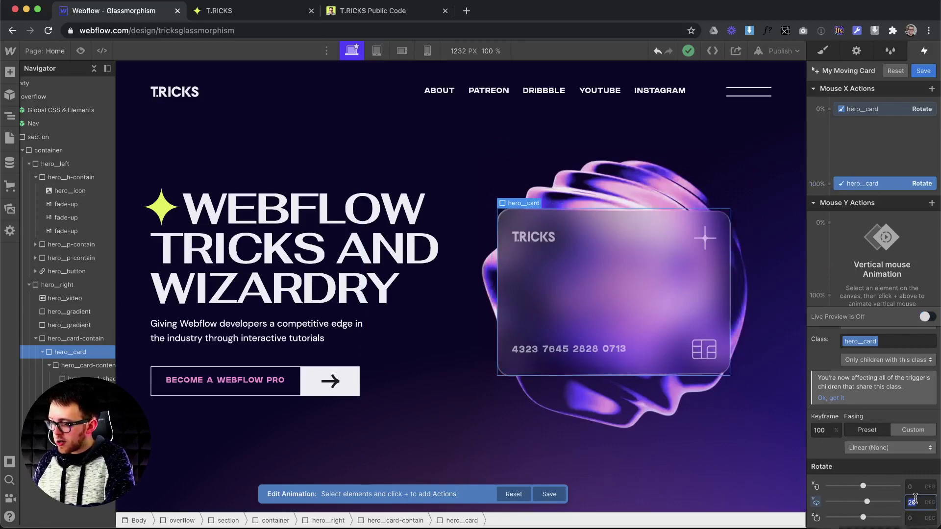
Step: Reverse hero__card's Mouse X rotation, setting Y to -20 deg at 100% and 20 deg at 0%, and test it in live preview
key("Return")
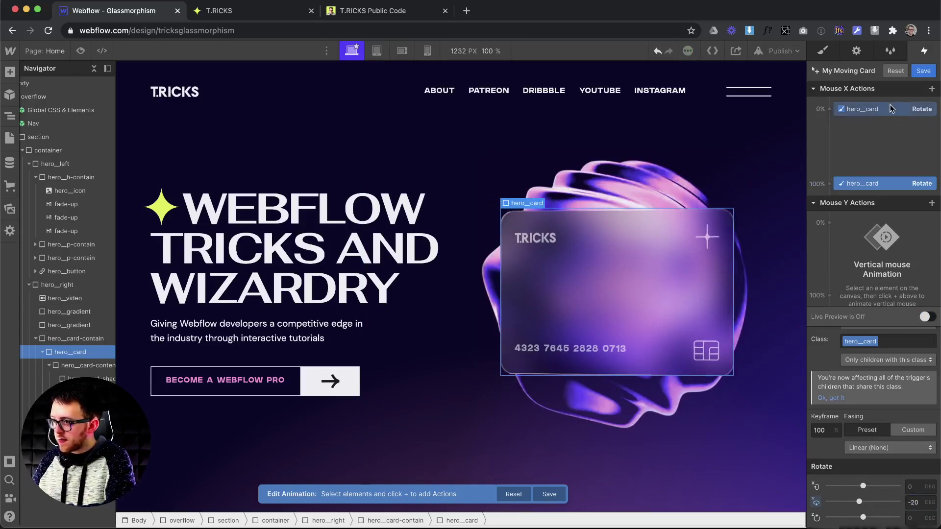
left_click(894, 109)
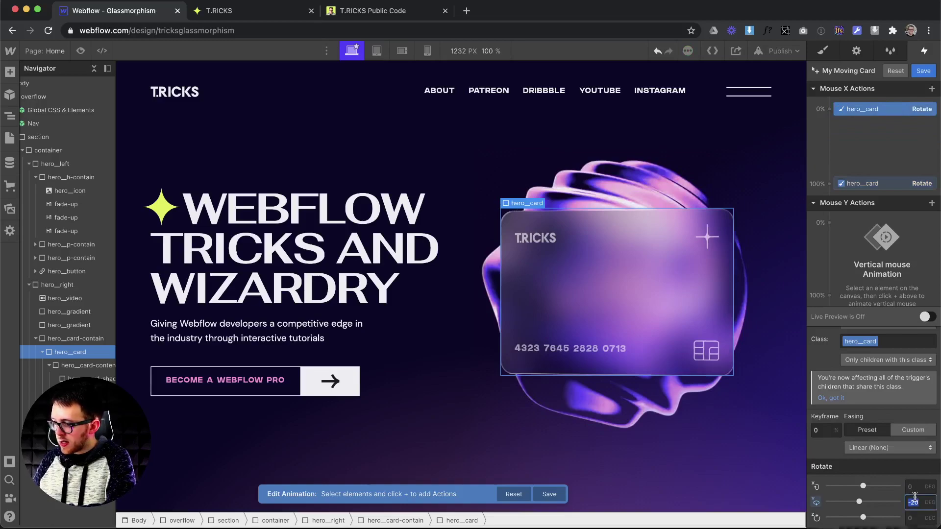
key("Return")
left_click(927, 318)
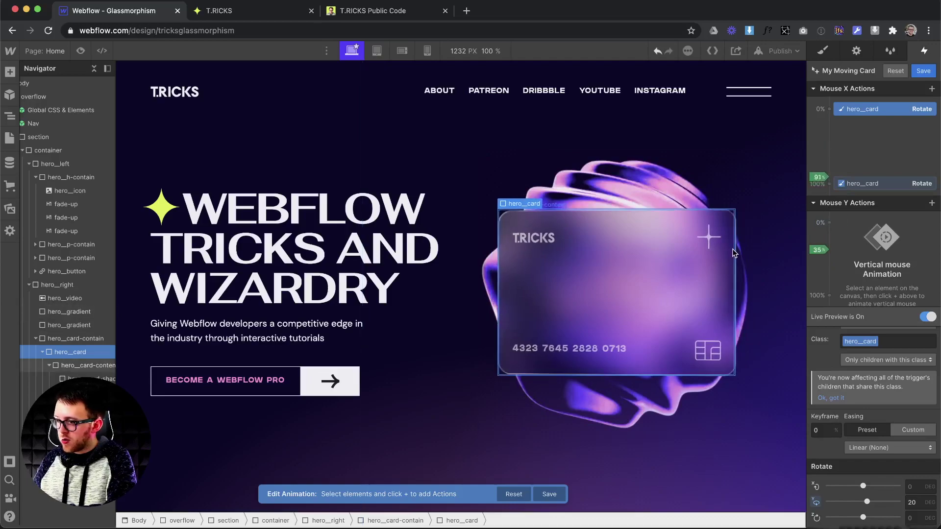
left_click(927, 317)
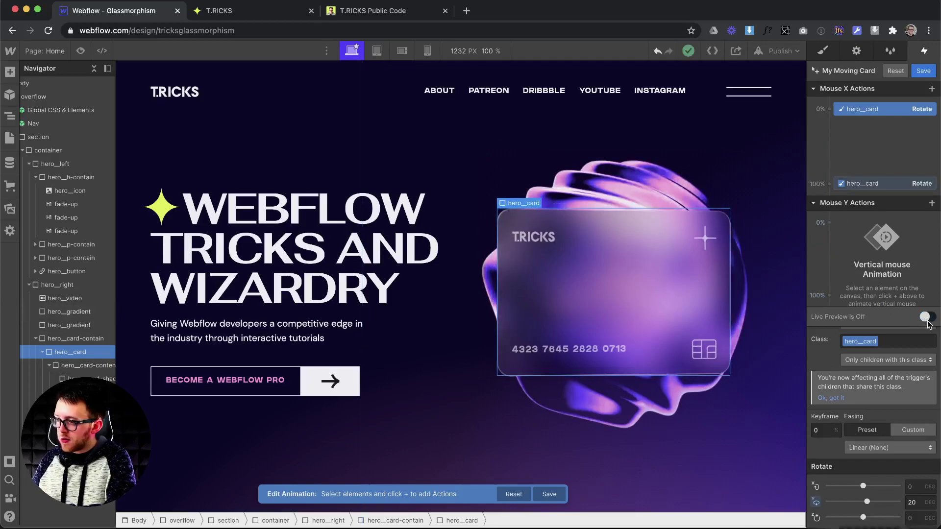
left_click(927, 317)
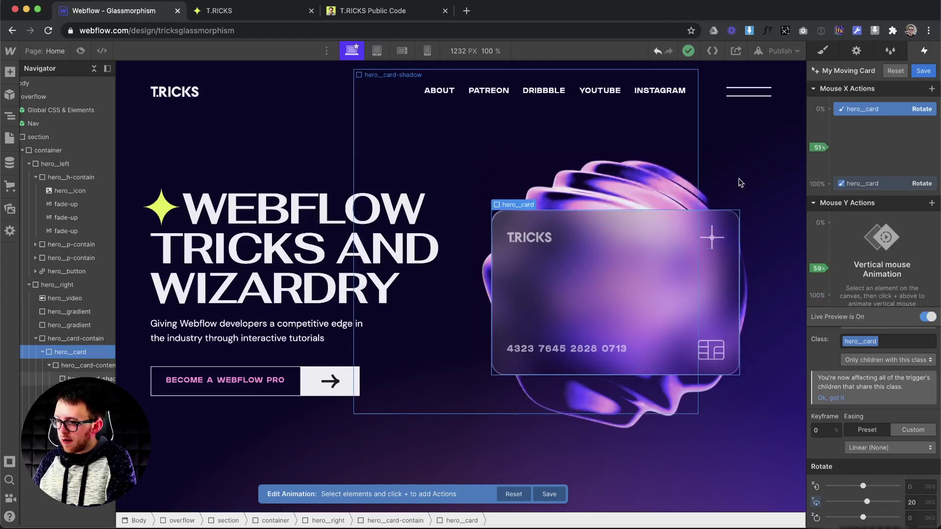
Step: Add a Rotate action for hero__card to the Mouse Y actions, with X at -6 deg at 0% and 6 deg at 100%, and preview it
left_click(828, 223)
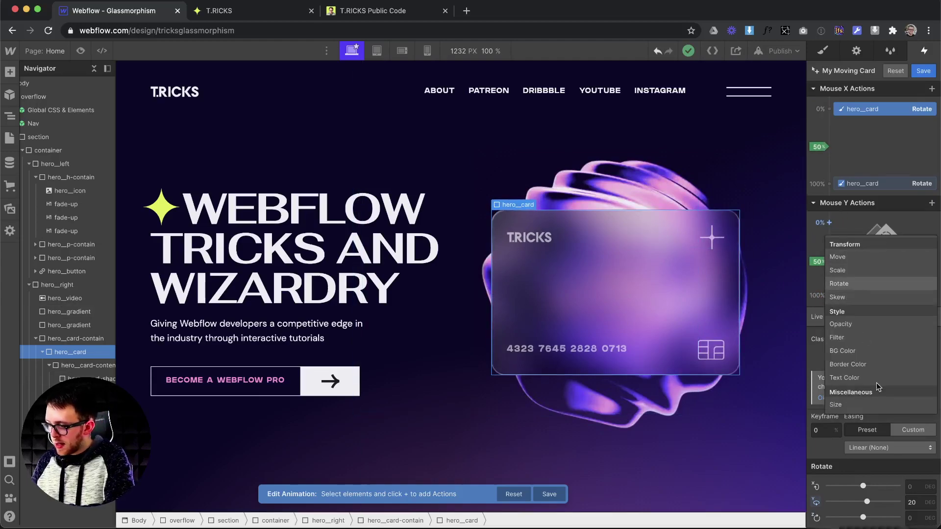
left_click(839, 283)
left_click(907, 487)
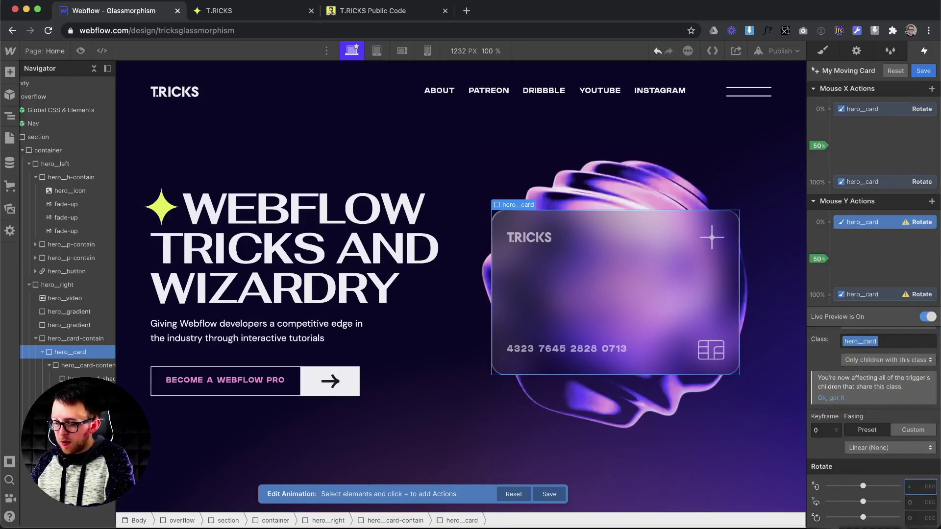
key("Return")
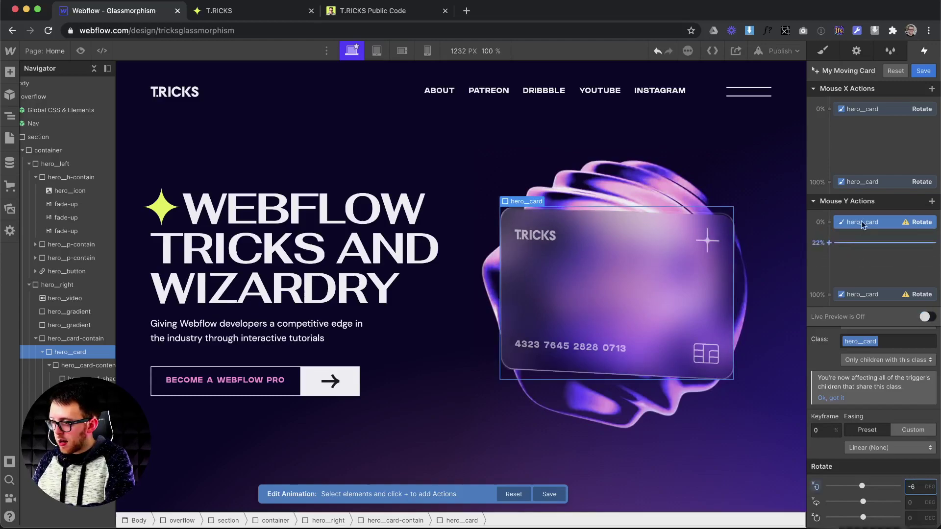
left_click(872, 294)
left_click(914, 484)
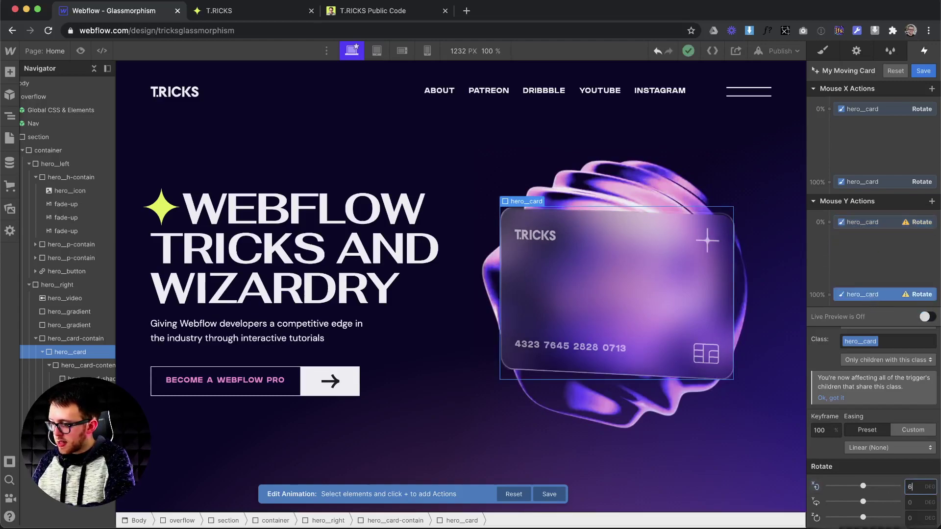
type("6")
left_click(928, 318)
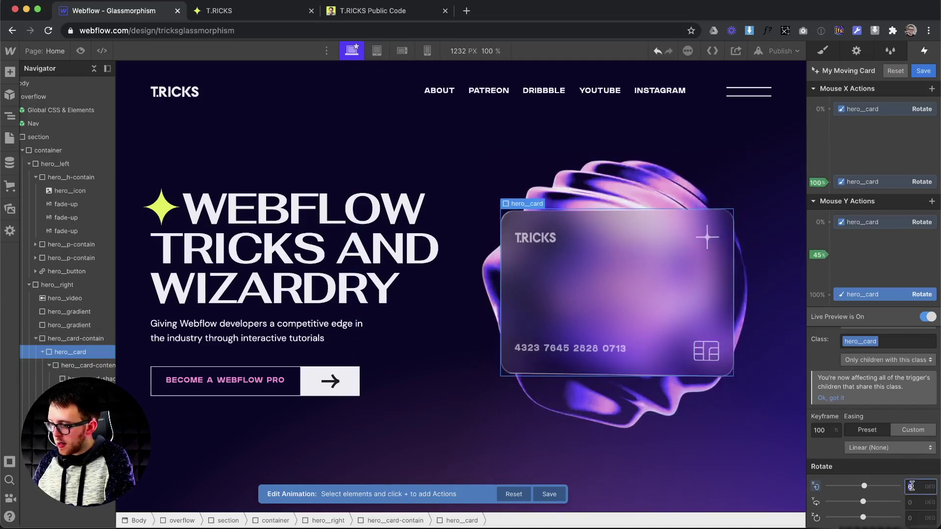
Step: Increase the Mouse Y tilt by setting hero__card's X rotation to -12 deg at 0% and 12 deg at 100%, and test it live
left_click(884, 222)
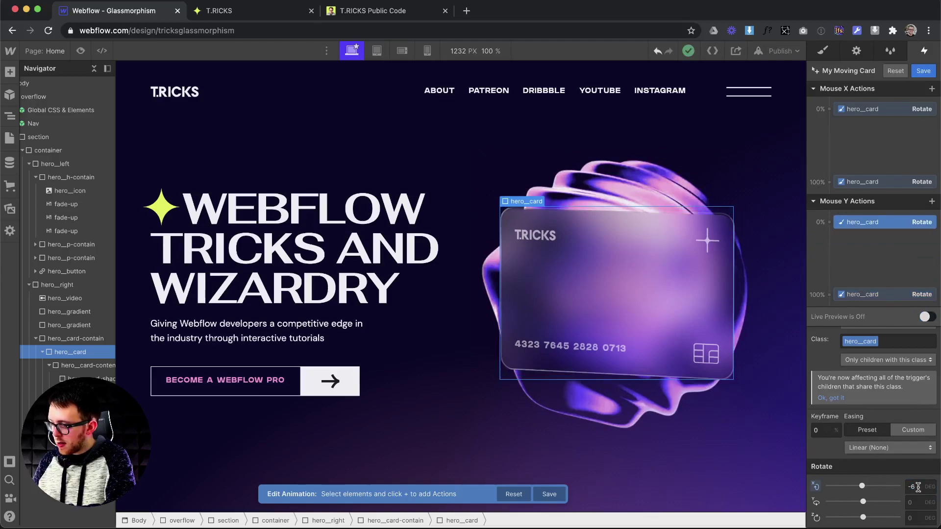
type("-12")
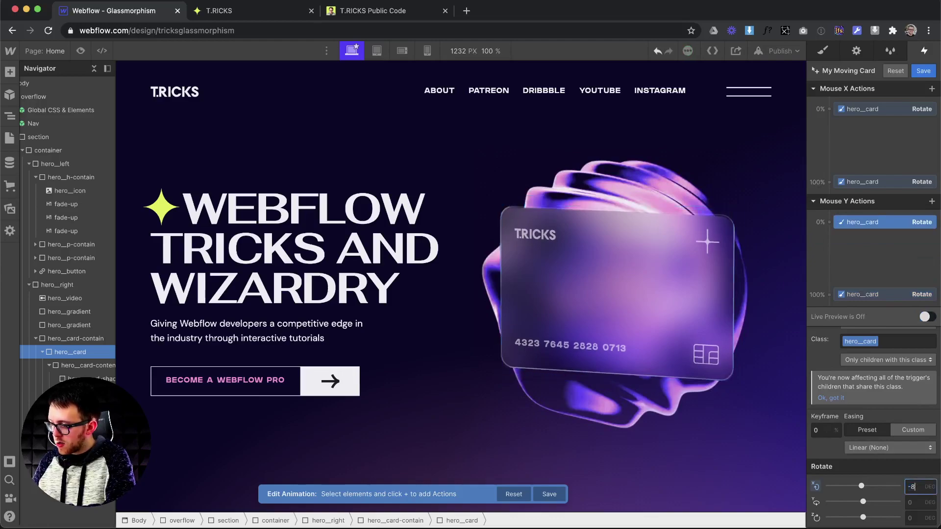
left_click(854, 297)
type("12")
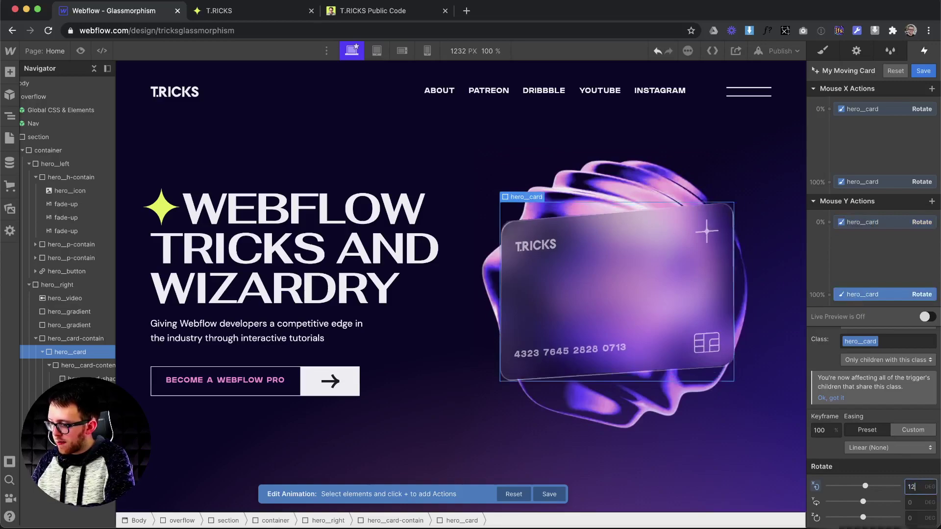
left_click(927, 317)
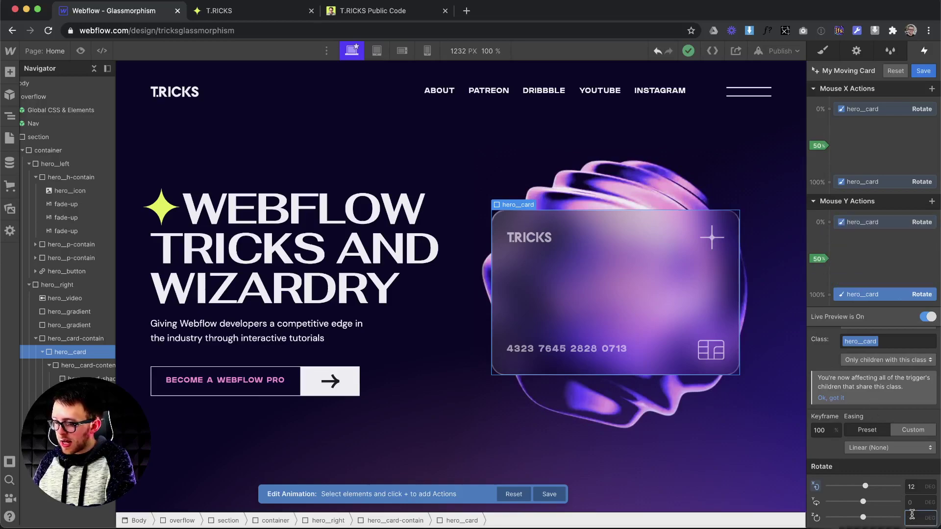
Step: Set hero__card's Z rotation to 4 deg on both the 100% and 0% Mouse Y keyframes and check the tilt in live preview
key("Return")
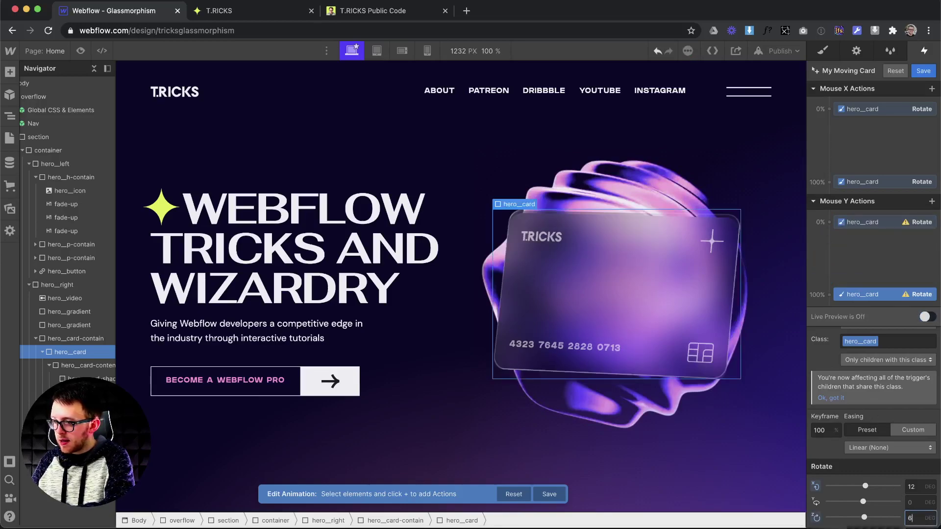
type("4")
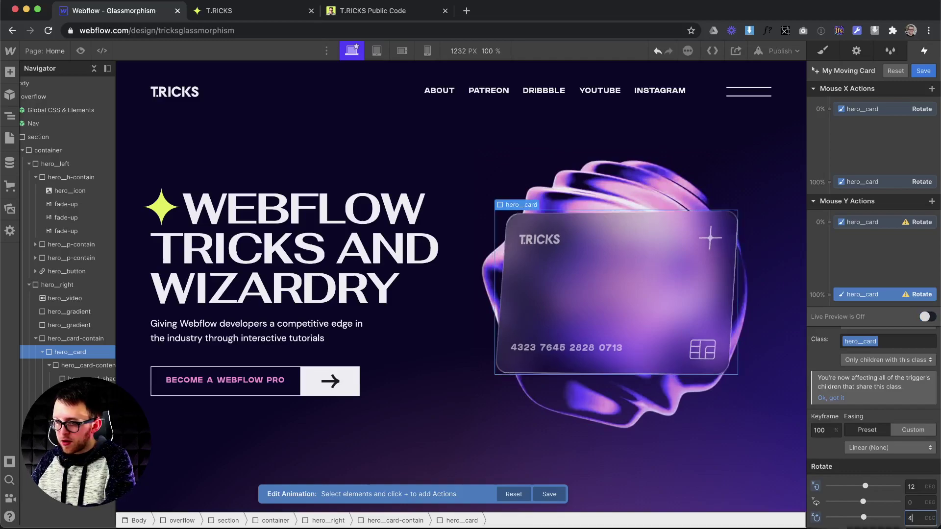
left_click(878, 222)
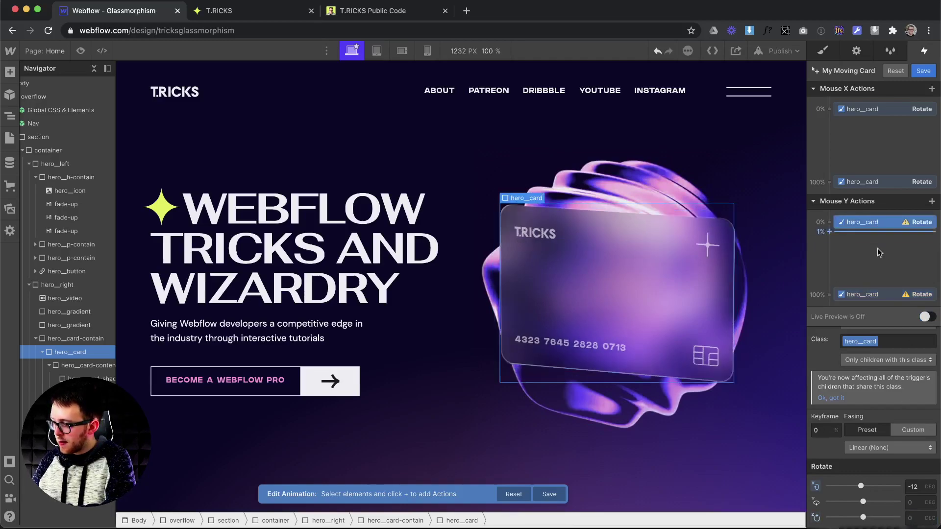
type("4")
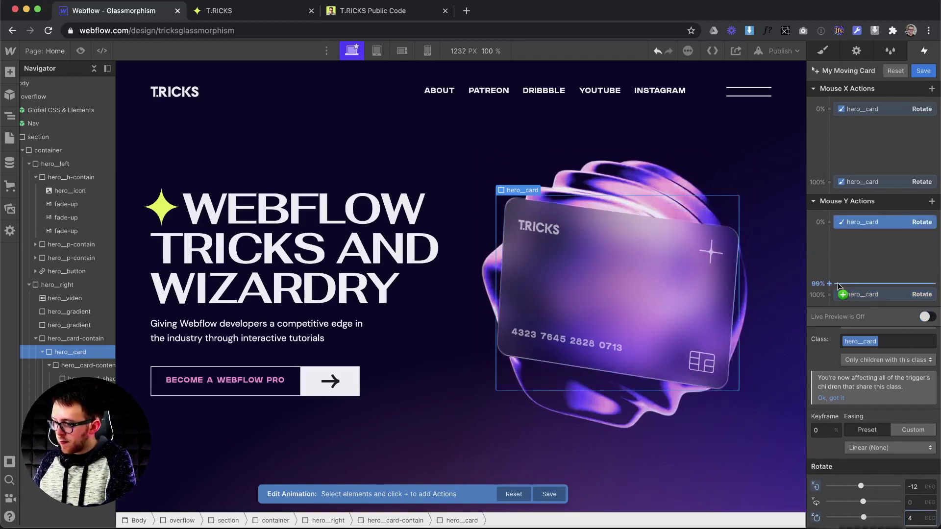
left_click(926, 318)
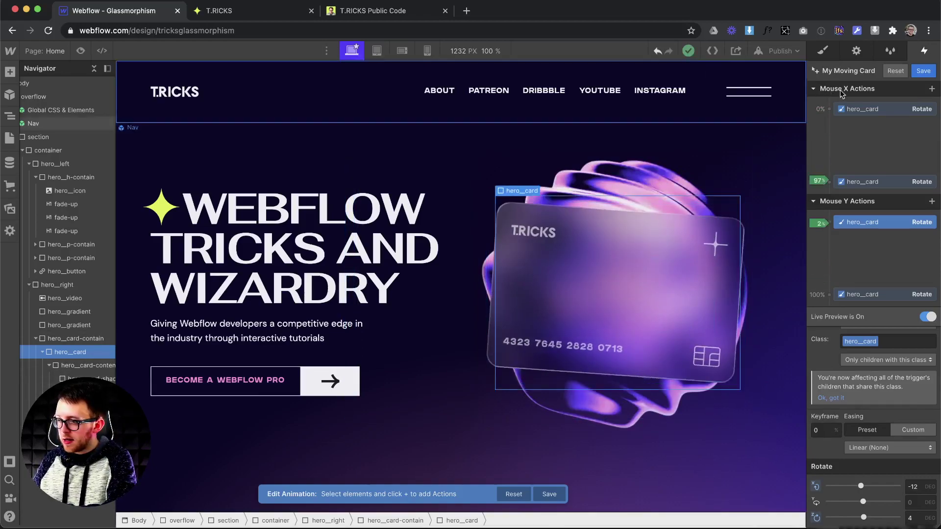
Step: Save the My Moving Card animation, close the trigger settings and check the card's movement in the page preview
left_click(924, 71)
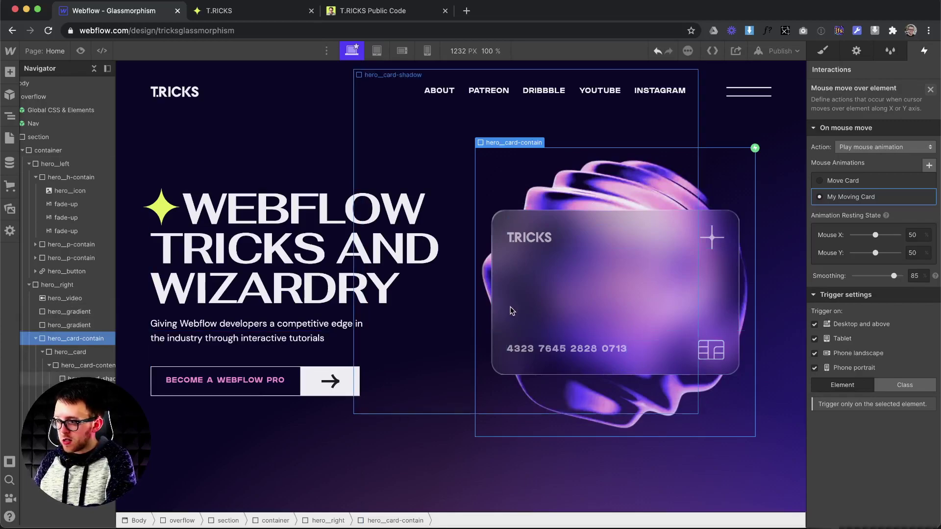
left_click(931, 90)
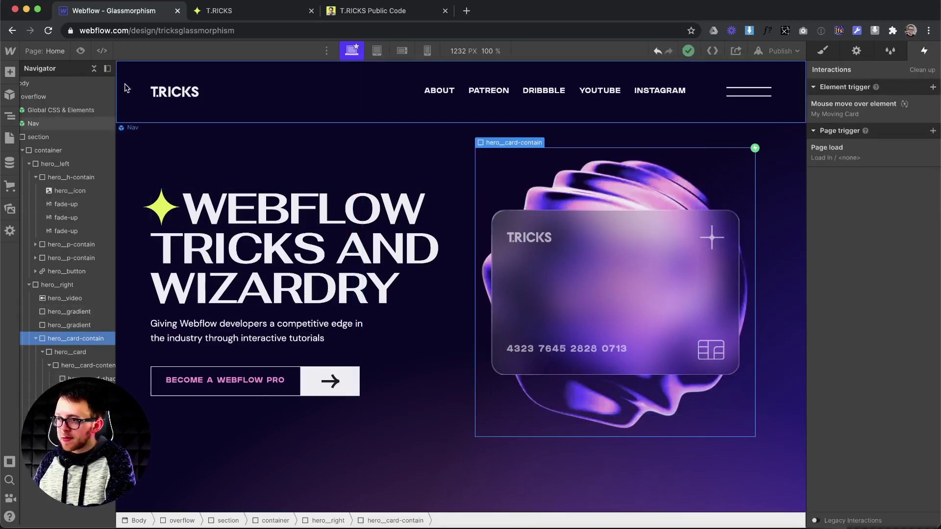
left_click(80, 51)
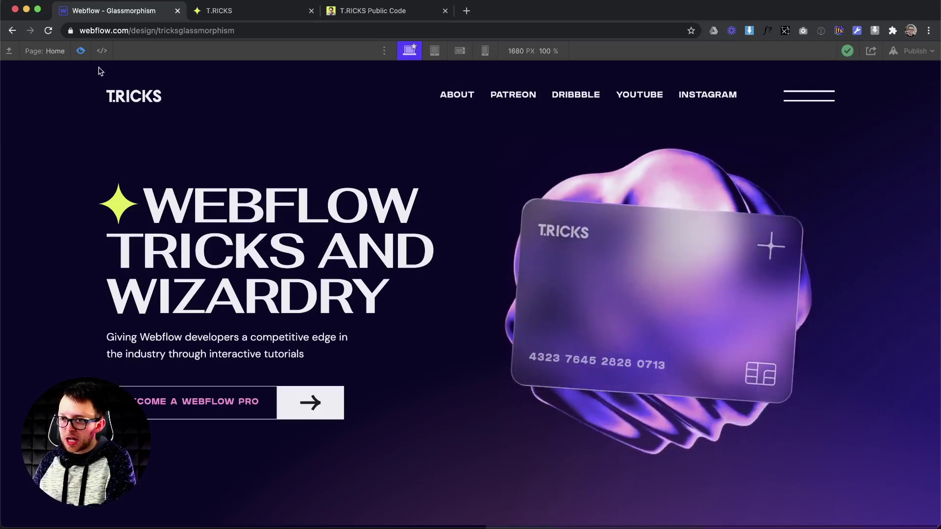
key("Escape")
Step: Reopen My Moving Card and add a Move action for hero__card-shadow at 0% of the Mouse X actions, with X at 0 em
left_click(876, 112)
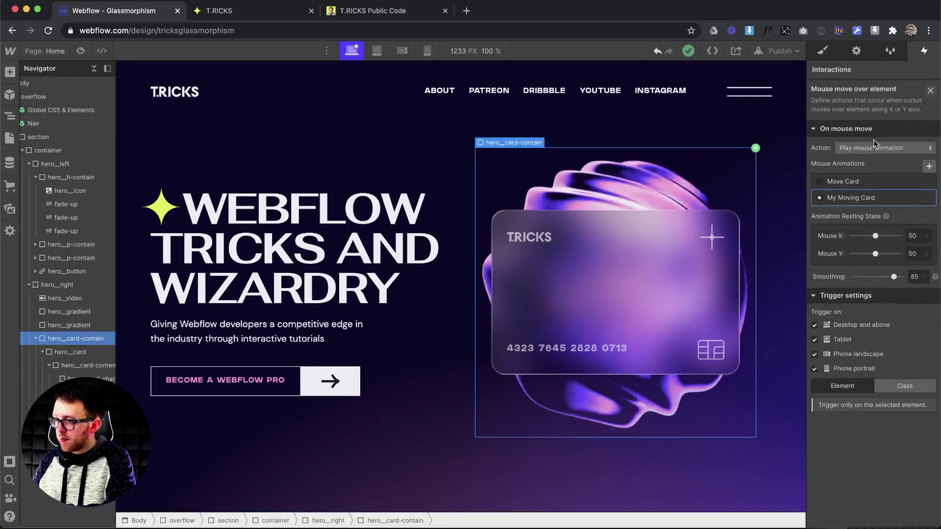
left_click(860, 196)
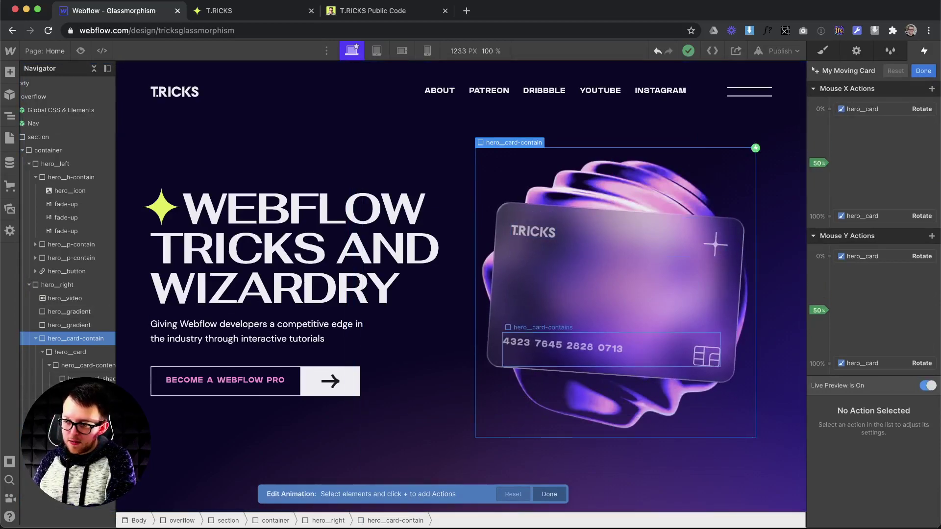
left_click(86, 377)
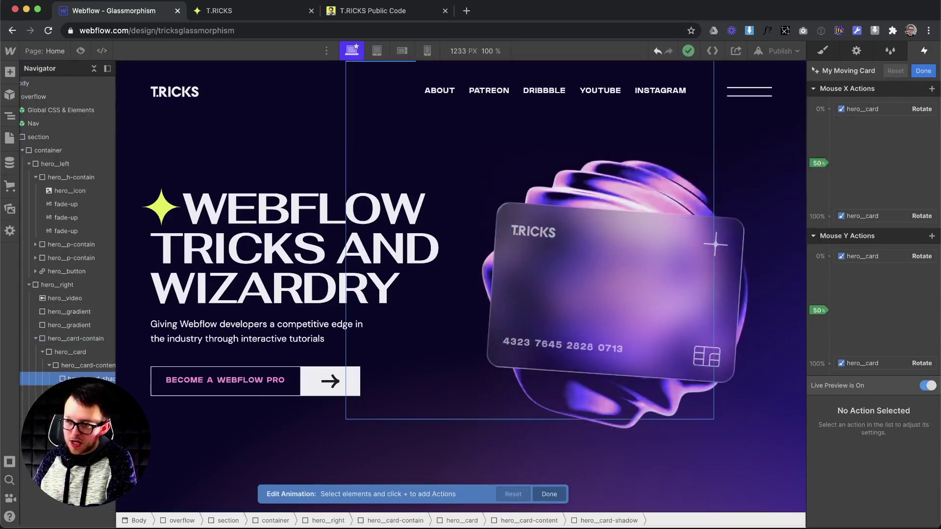
left_click(829, 114)
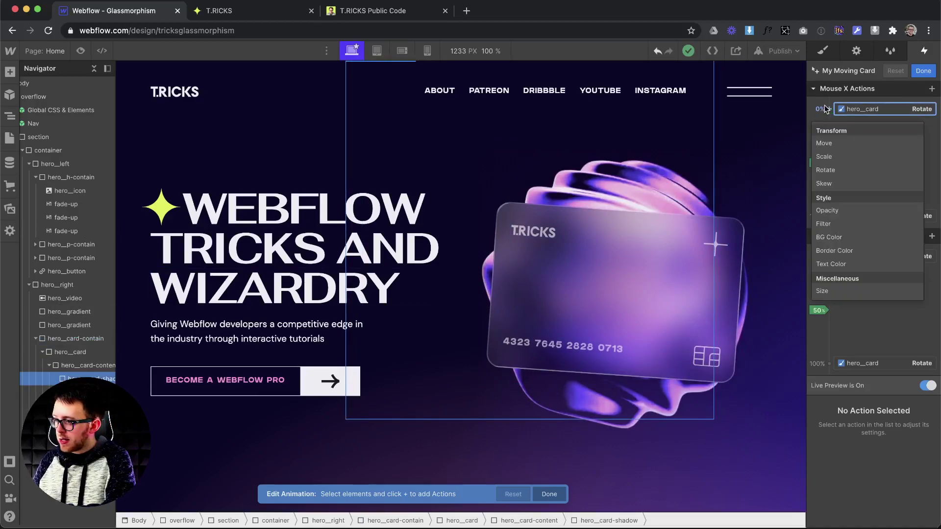
left_click(833, 143)
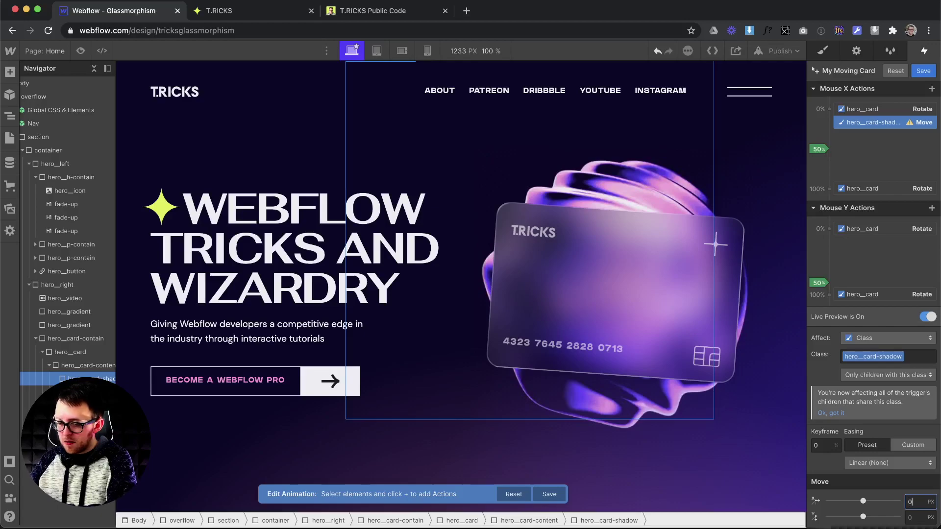
key("Return")
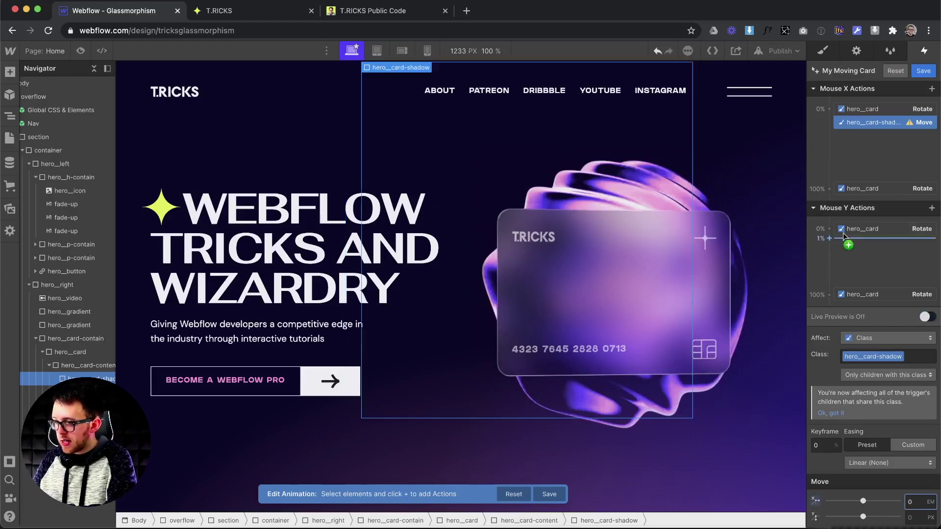
Step: Add a Move action for hero__card-shadow at 100% of the Mouse X actions and set its X to 30 em
left_click(821, 193)
left_click(828, 225)
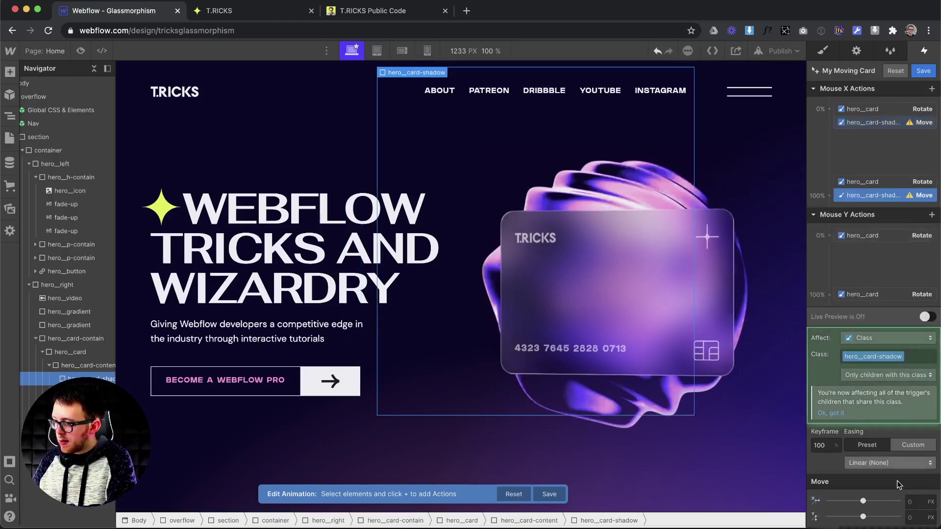
scroll(901, 498, "down", 1)
left_click(918, 487)
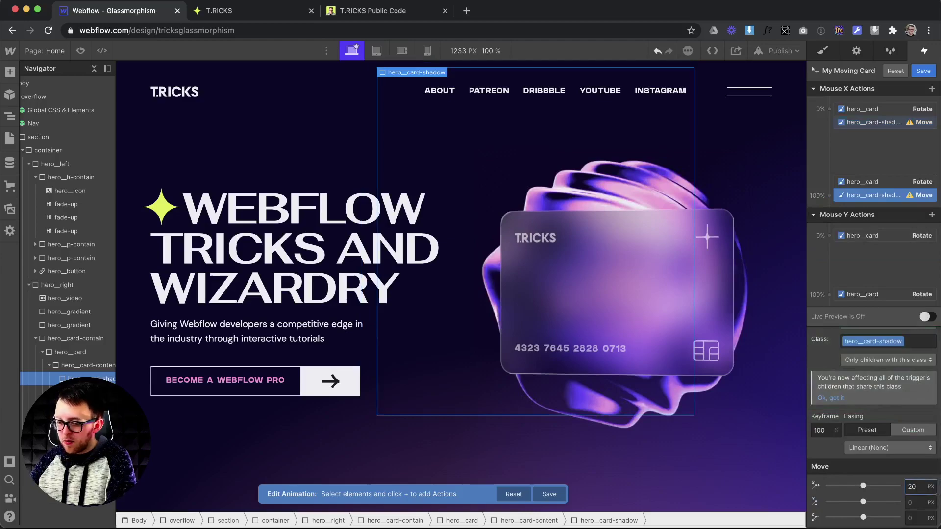
key("Return")
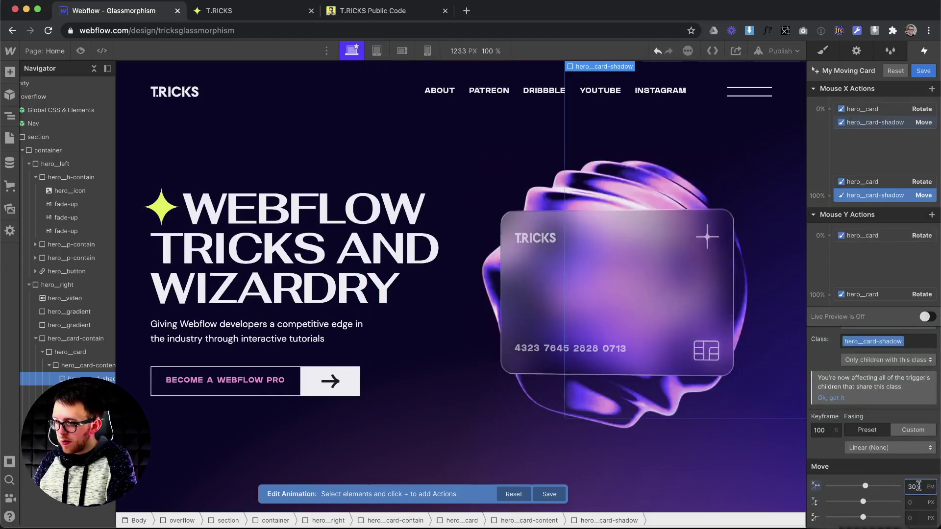
Step: Try a 37 em X offset for hero__card-shadow on the Mouse X 100% keyframe and test it in live preview
key("super+a")
type("10")
key("BackSpace")
type("5")
key("BackSpace")
key("BackSpace")
type("40")
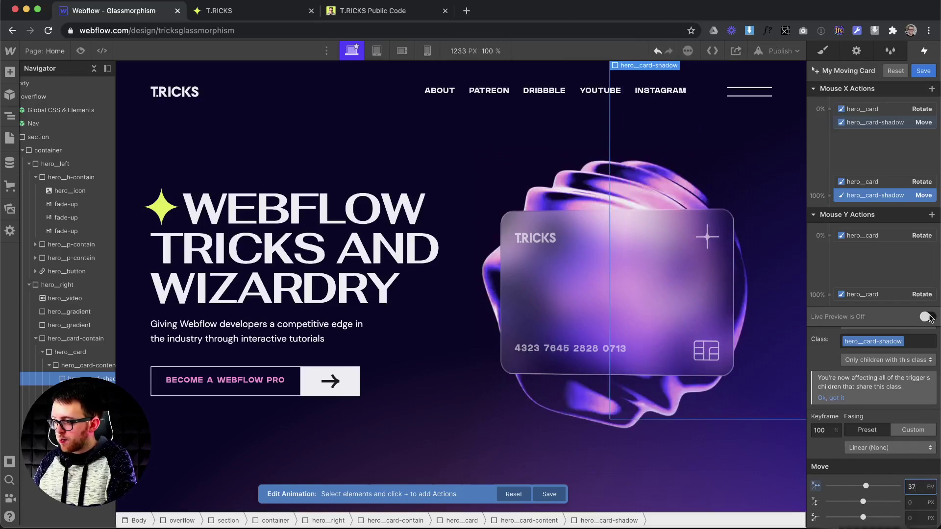
left_click(926, 318)
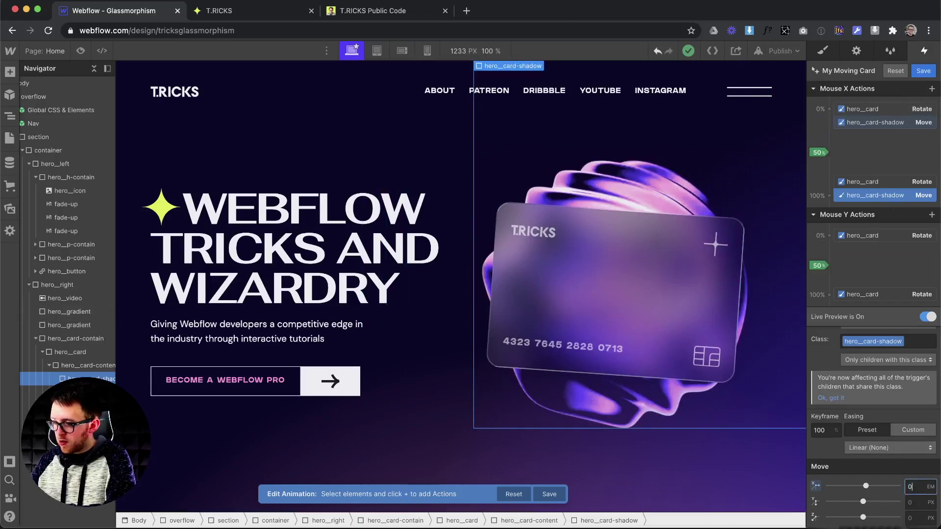
Step: Reverse hero__card-shadow's Mouse X movement by setting X to 0 em on the 100% keyframe and 37 em on the 0% keyframe
left_click(927, 317)
left_click(900, 124)
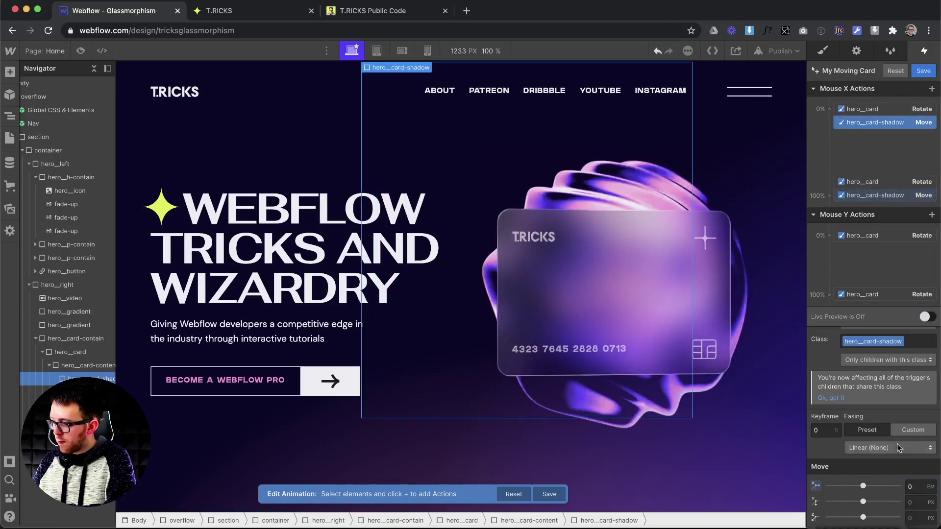
type("37")
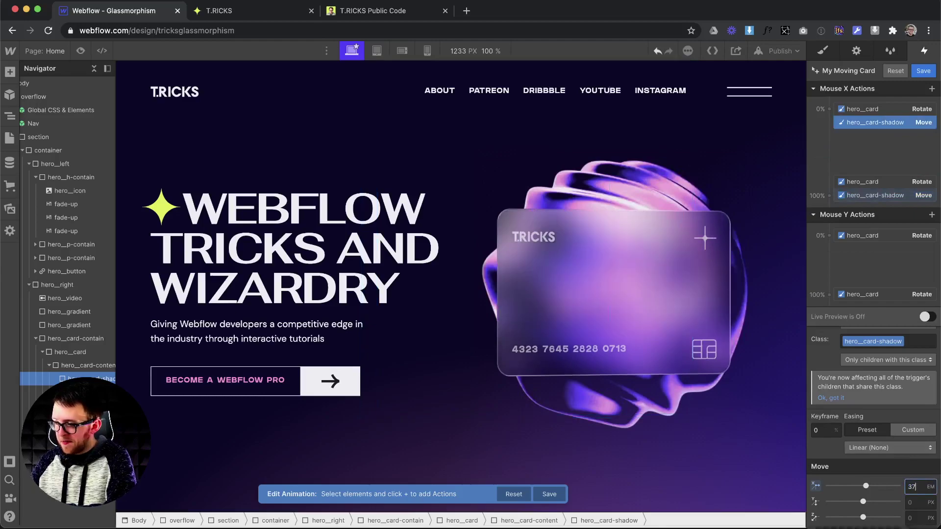
Step: Test hero__card-shadow's reversed horizontal movement in live preview and save the My Moving Card animation
left_click(927, 317)
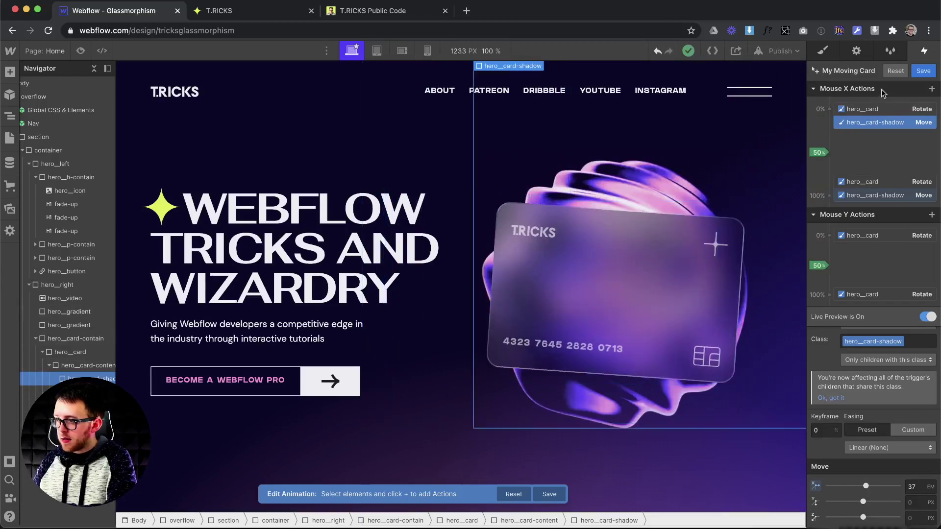
left_click(920, 71)
left_click(930, 89)
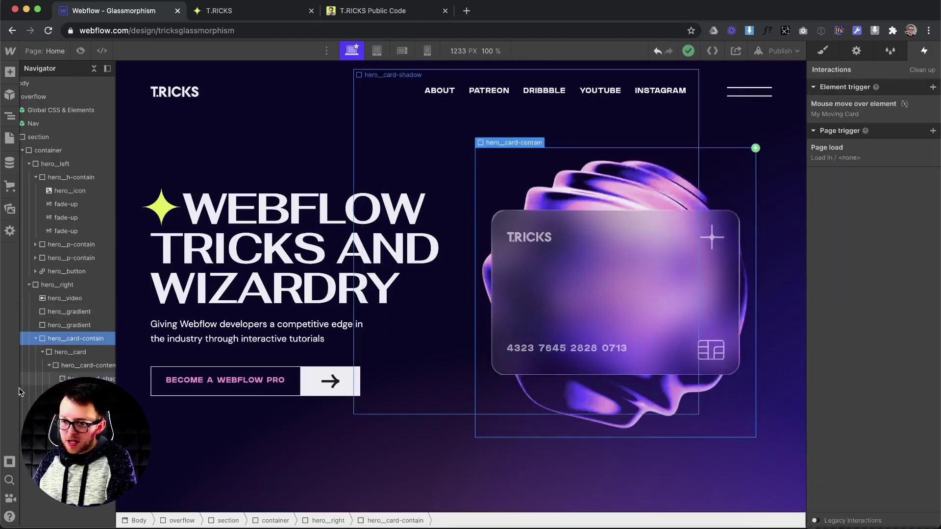
Step: Set hero__card-shadow's top margin to -25.2 em and check the moving card in page preview
left_click(64, 378)
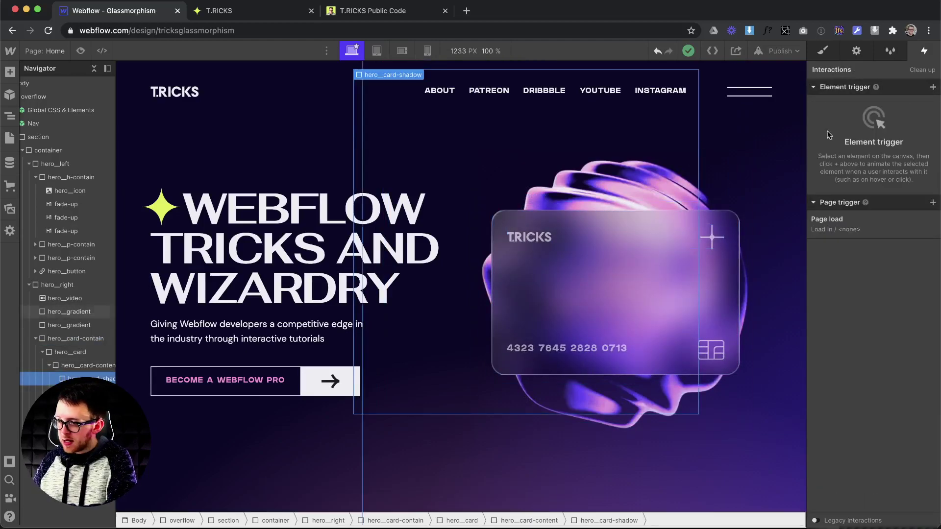
key("s")
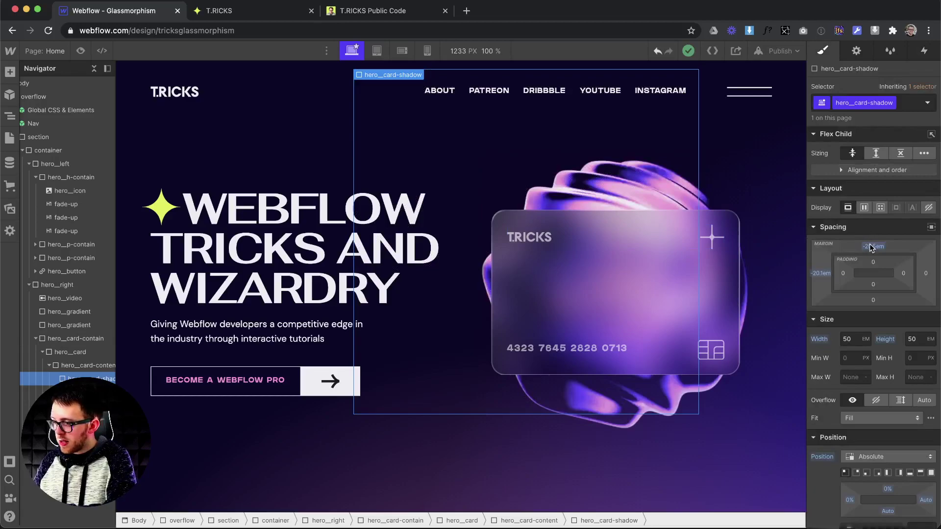
mouse_move(872, 251)
left_mouse_down()
mouse_move(888, 242)
mouse_move(876, 266)
left_mouse_up()
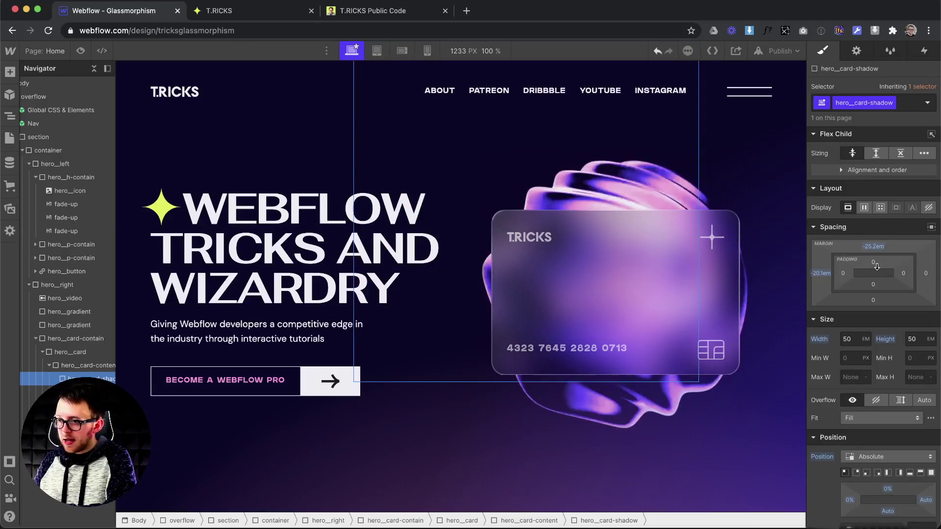
left_click(81, 50)
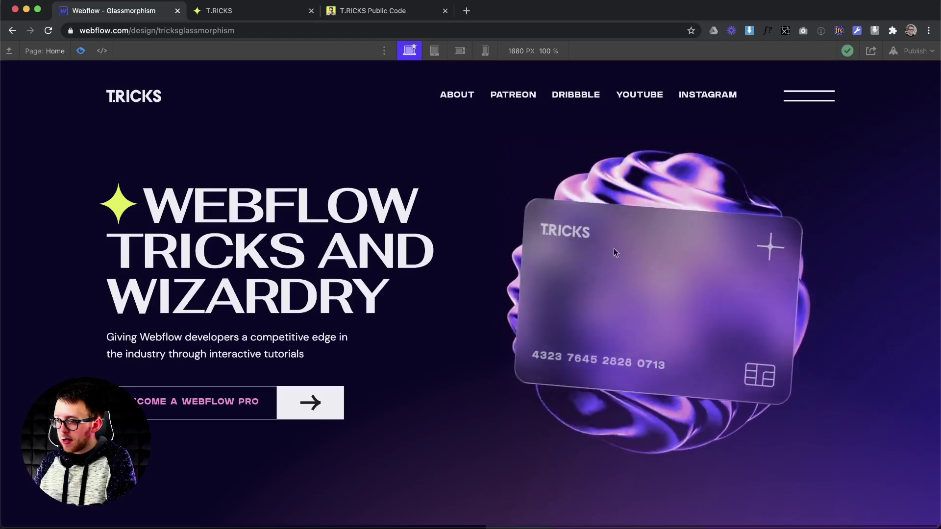
left_click(78, 51)
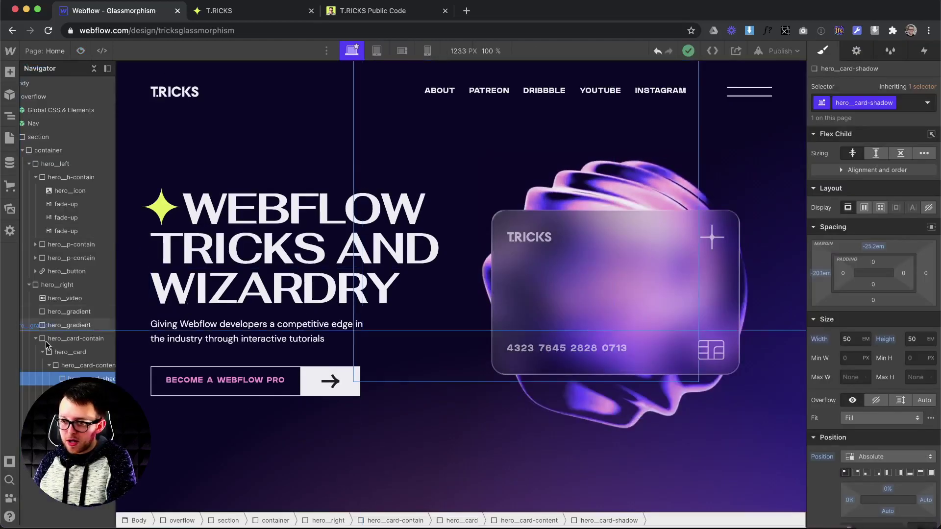
Step: Adjust the children perspective distance in hero__card-contain's transform settings and preview the card's tilt
left_click(84, 366)
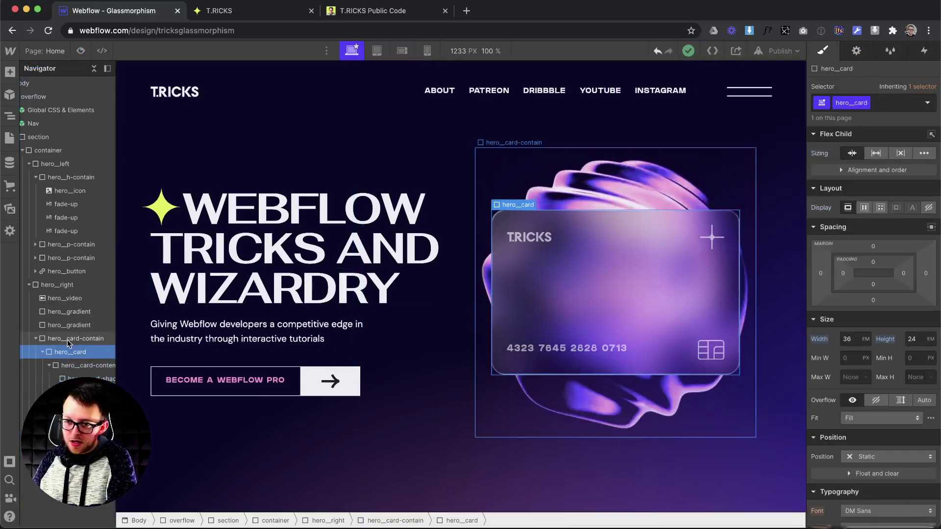
left_click(66, 339)
scroll(863, 351, "down", 10)
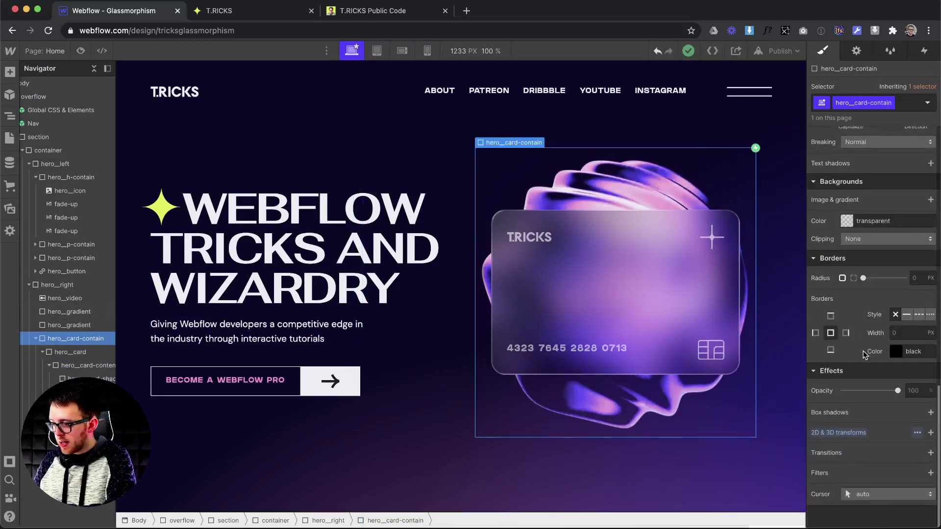
left_click(916, 434)
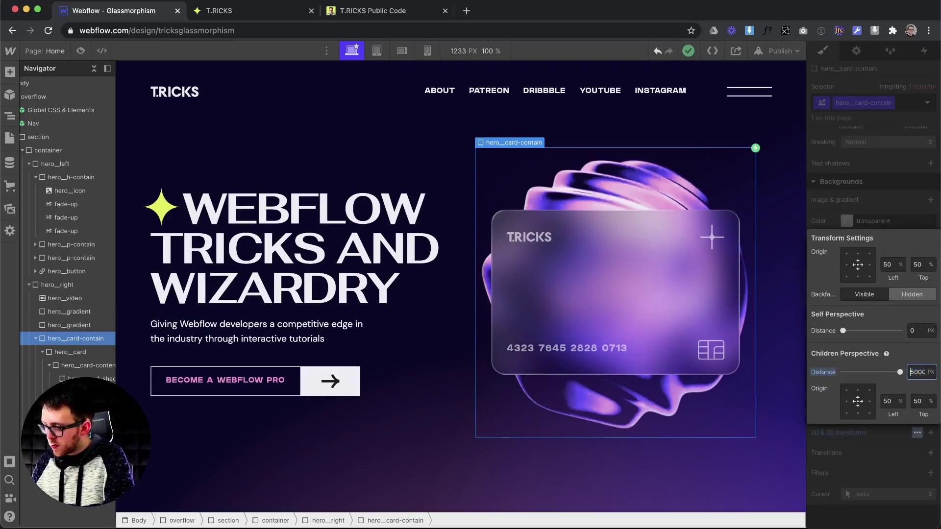
key("Escape")
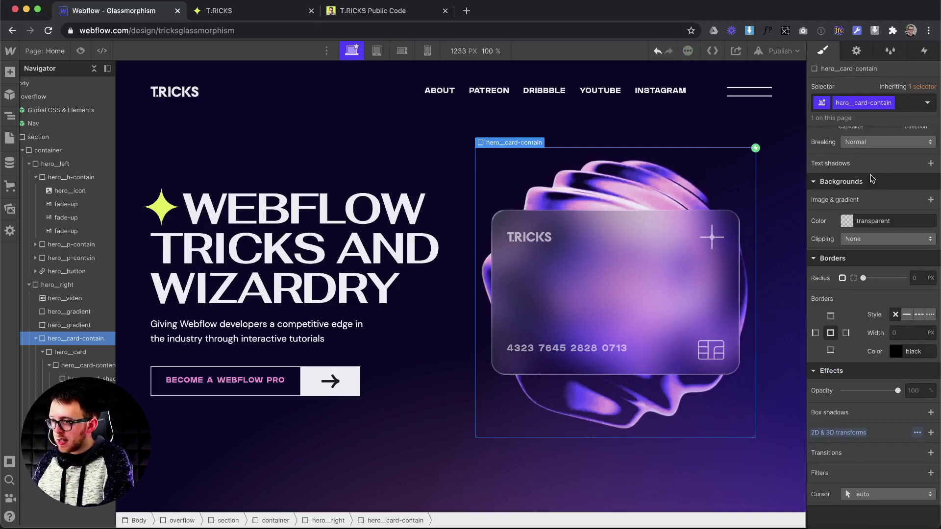
left_click(80, 50)
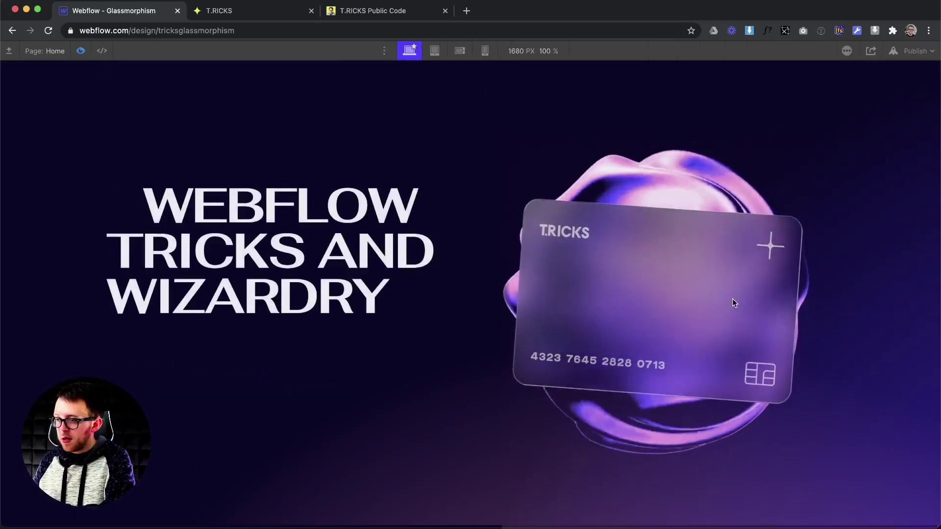